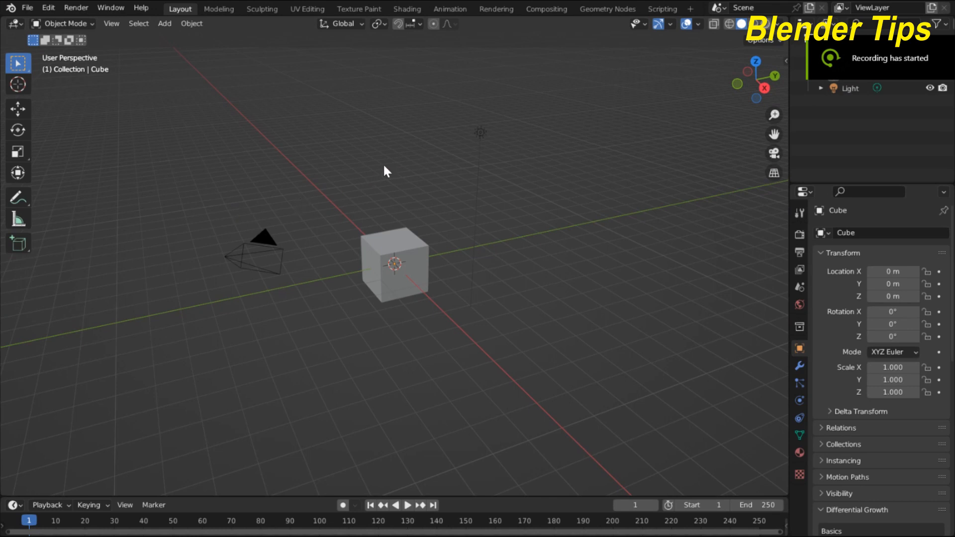
Step: Delete all the default scene objects and add a mesh plane at the origin
drag(178, 124, 517, 304)
key(Delete)
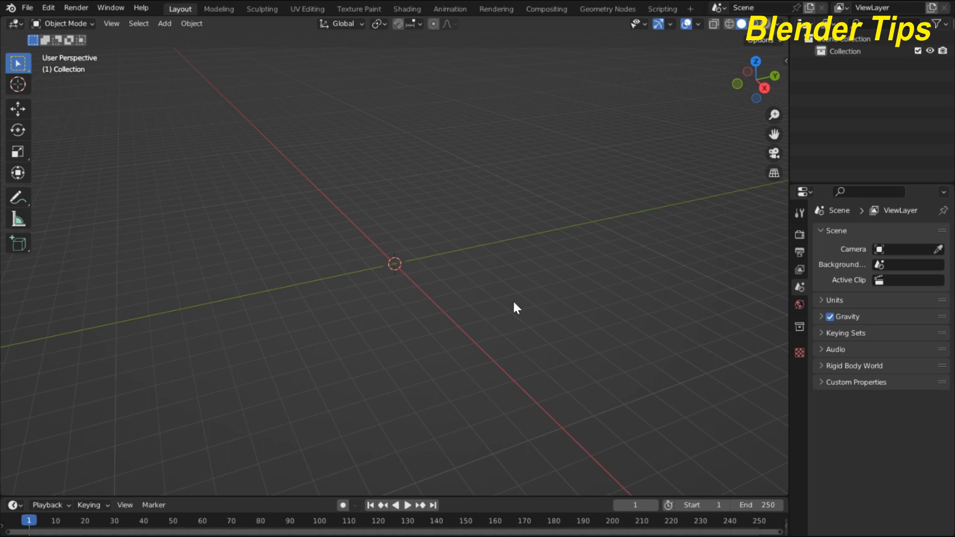
key(shift+a)
mouse_move(462, 249)
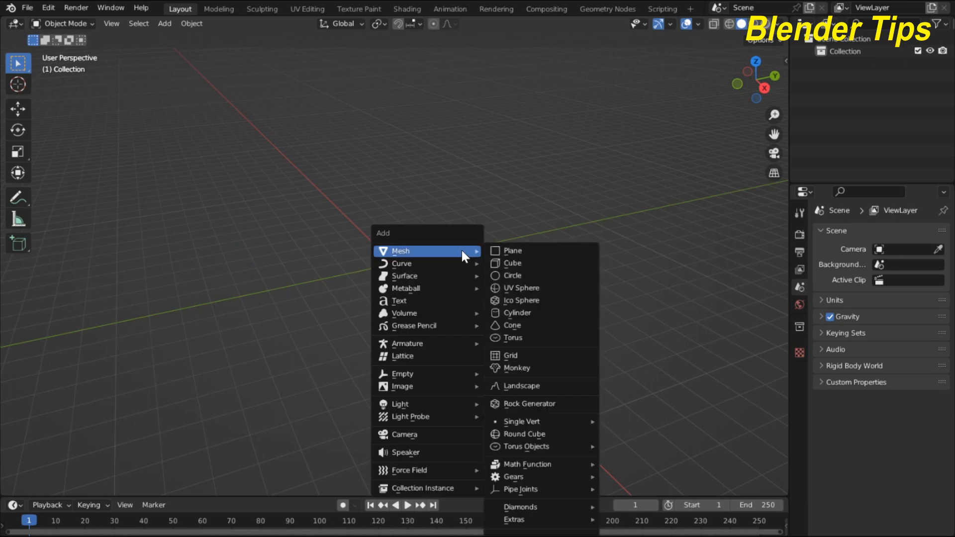
click(514, 249)
Step: Scale the plane up uniformly to about 4.54
scroll(414, 274, up, 5)
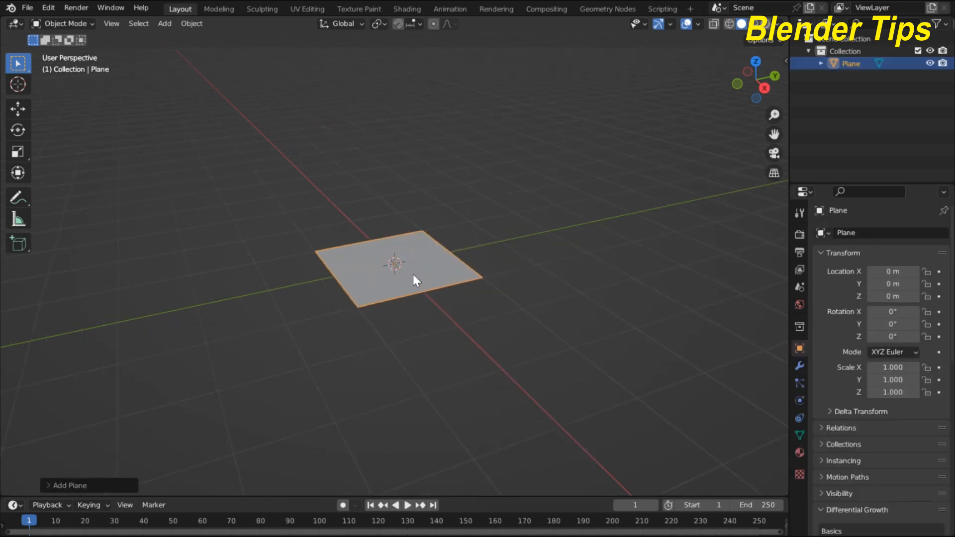
key(s)
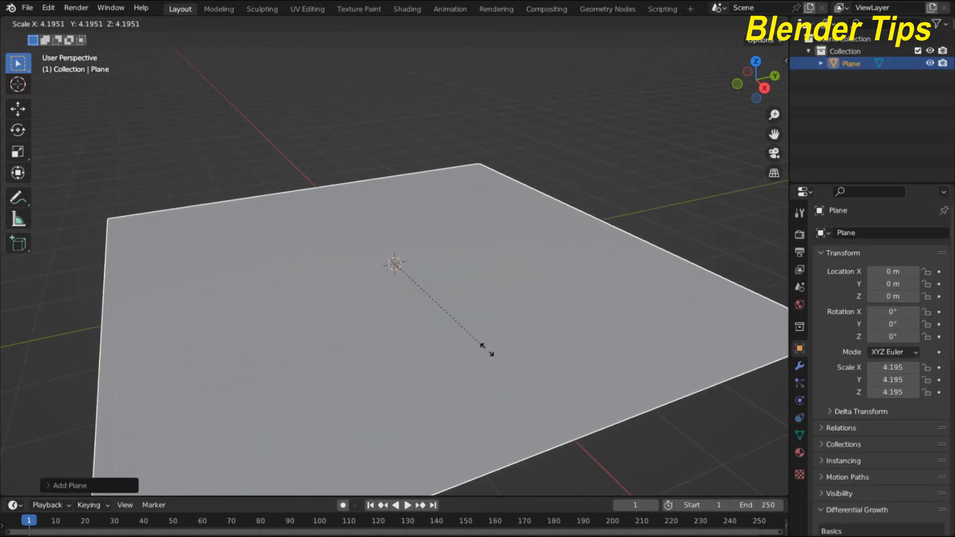
click(493, 354)
scroll(454, 234, down, 4)
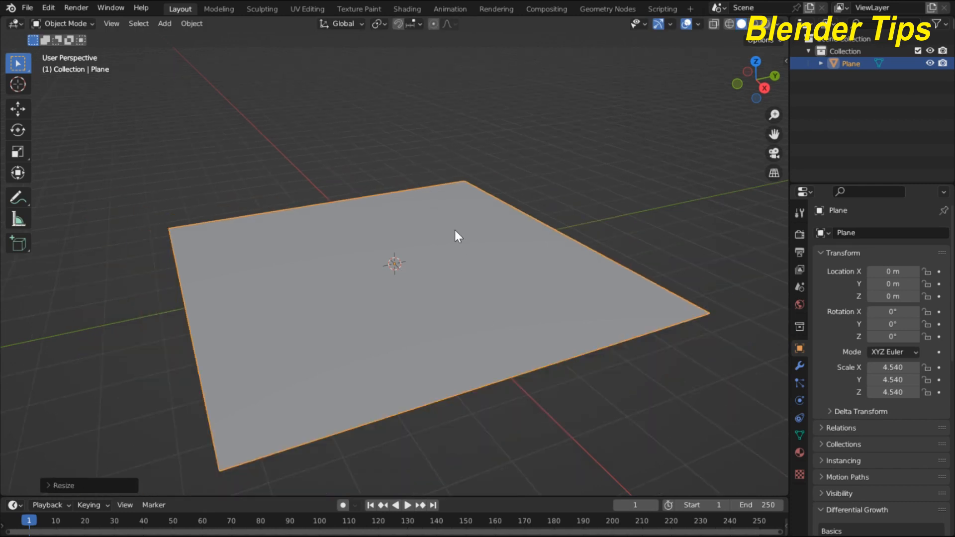
middle_drag(449, 238, 454, 239)
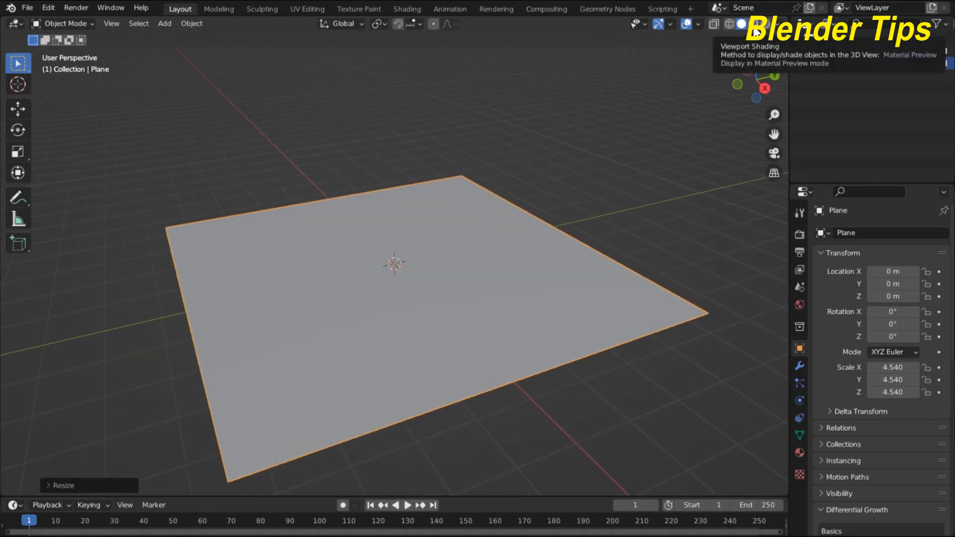
Step: Switch the viewport shading to Material Preview and turn the enlarged timeline area into an Asset Browser
click(755, 30)
drag(262, 496, 283, 323)
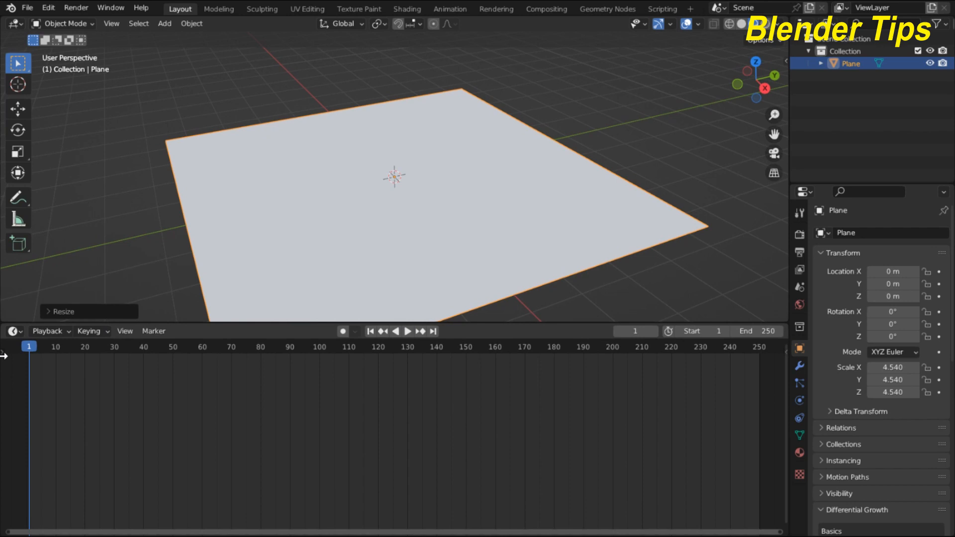
click(13, 331)
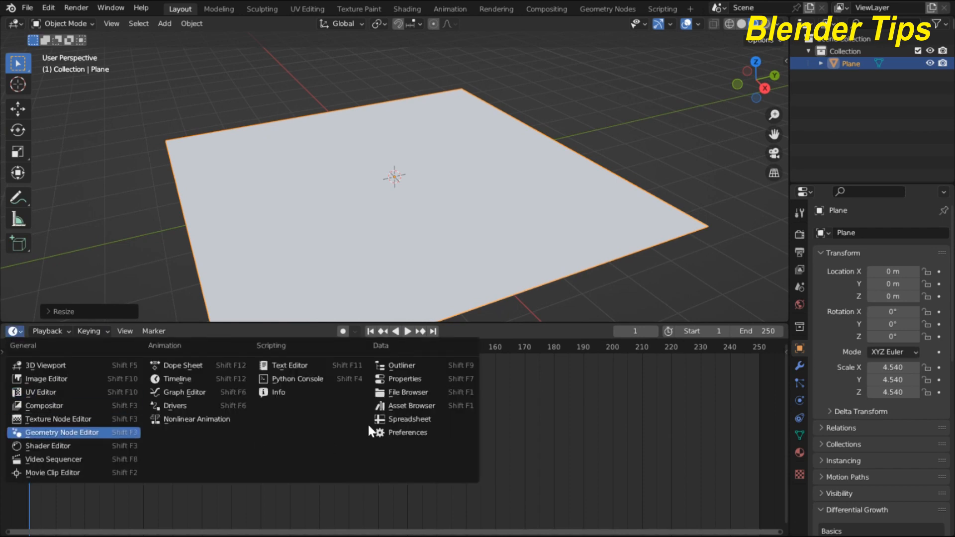
click(393, 405)
Step: Show the plant_library_for_b3.3+ asset library and reduce the height of the Asset Browser area
click(69, 350)
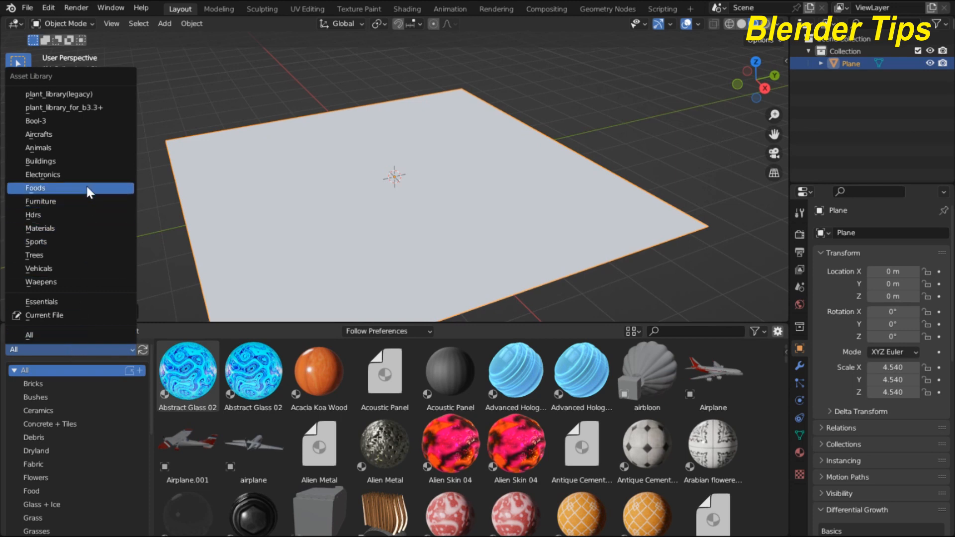
click(88, 114)
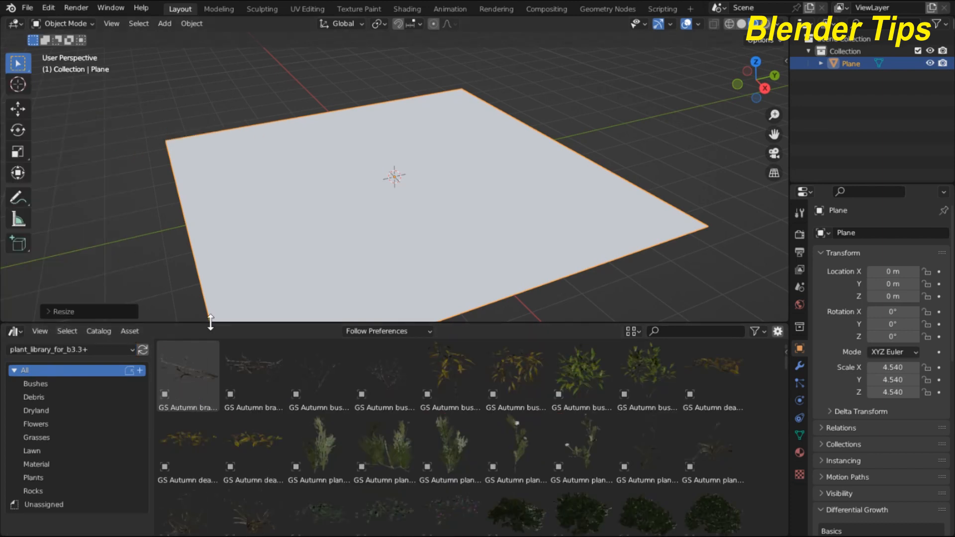
drag(211, 321, 212, 401)
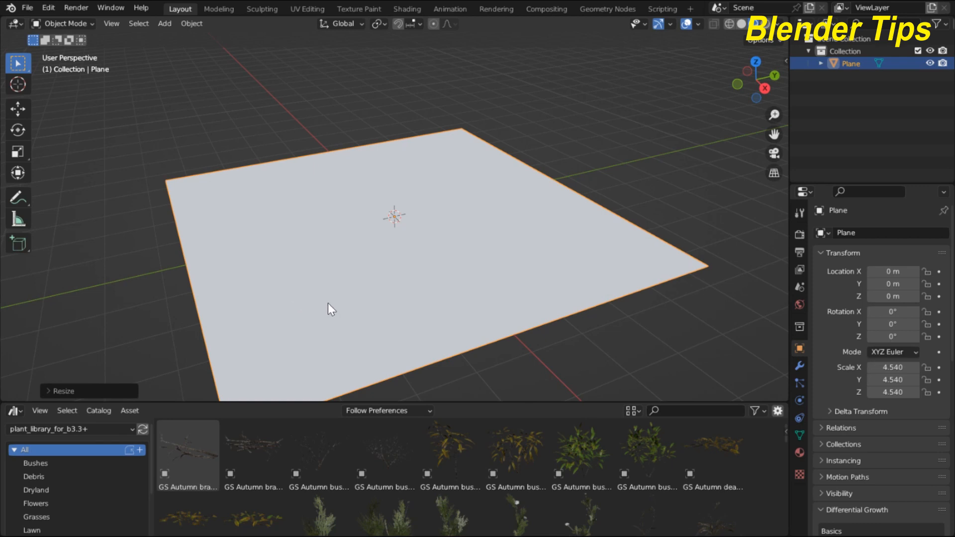
Step: Apply the GS Ground 01 material from the plant library to the plane
shift+middle_drag(327, 303, 339, 258)
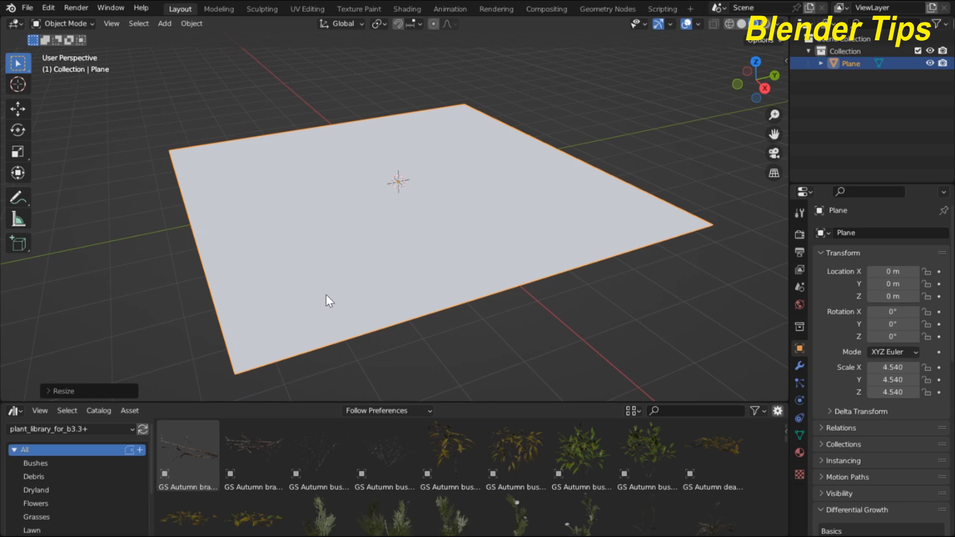
scroll(355, 461, down, 5)
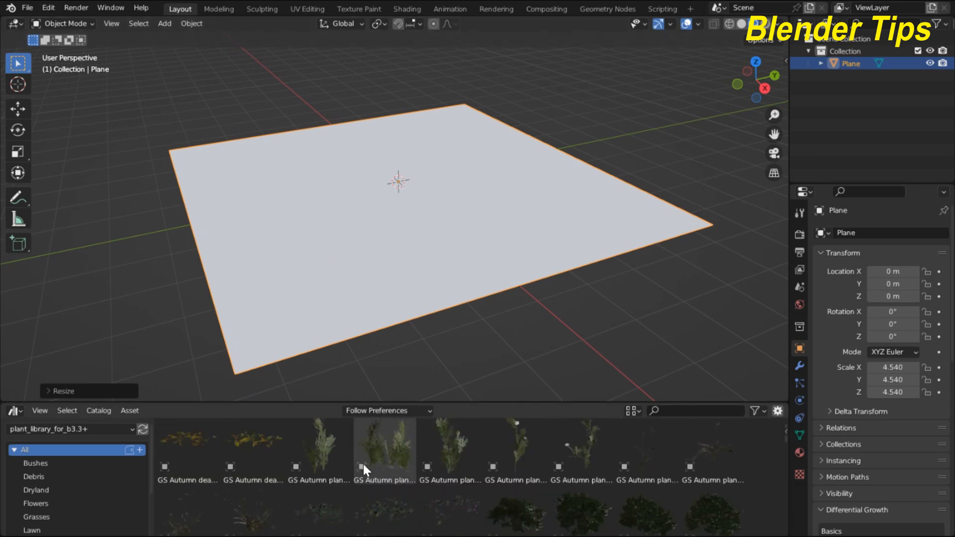
scroll(362, 461, down, 8)
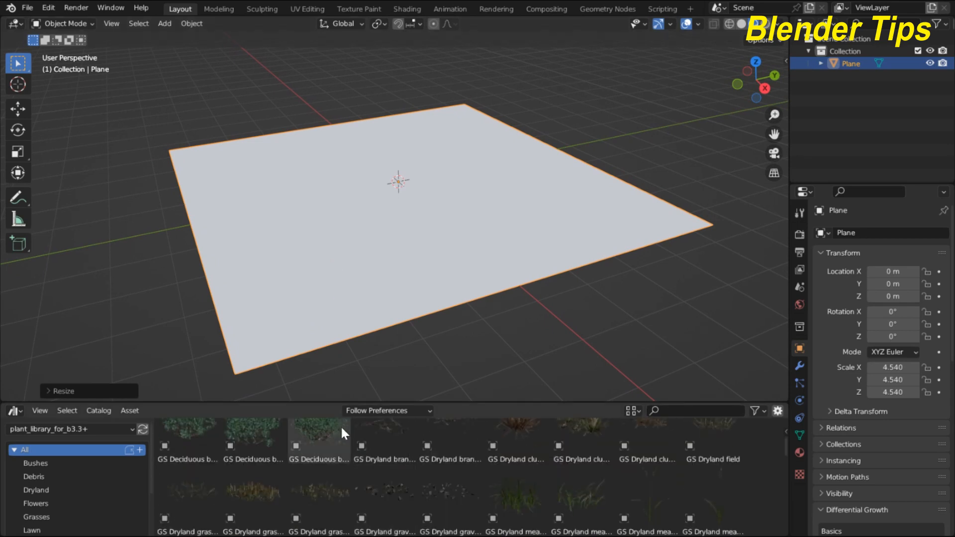
drag(330, 403, 327, 326)
scroll(417, 440, down, 10)
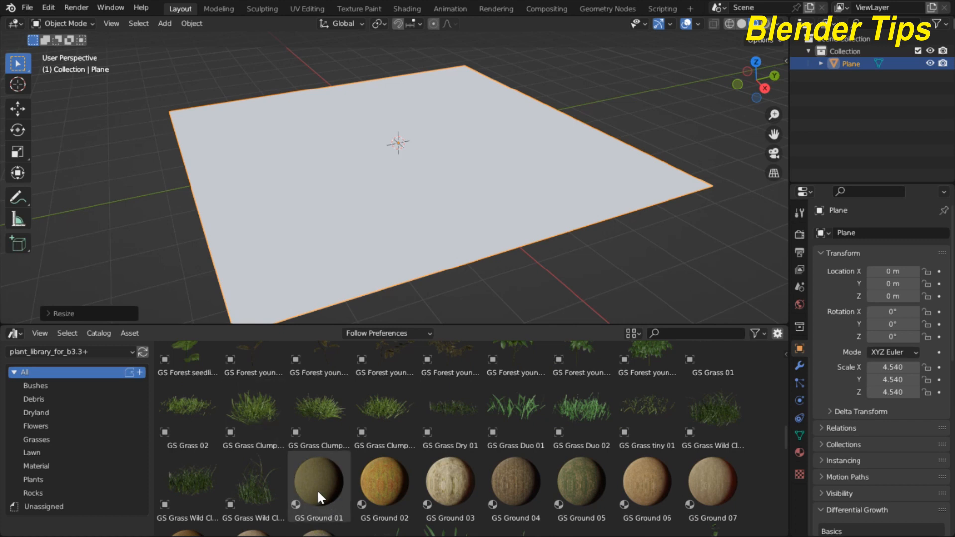
drag(317, 489, 377, 195)
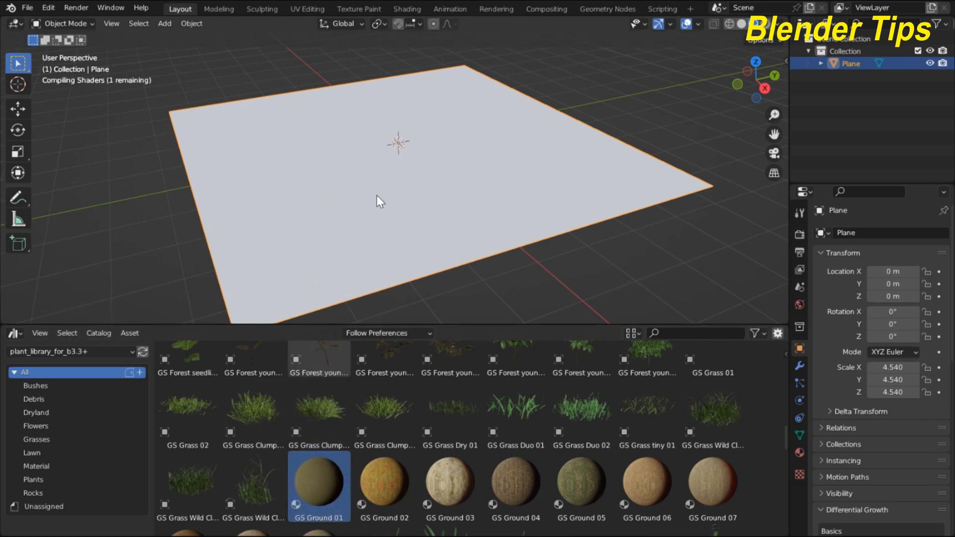
scroll(365, 198, up, 5)
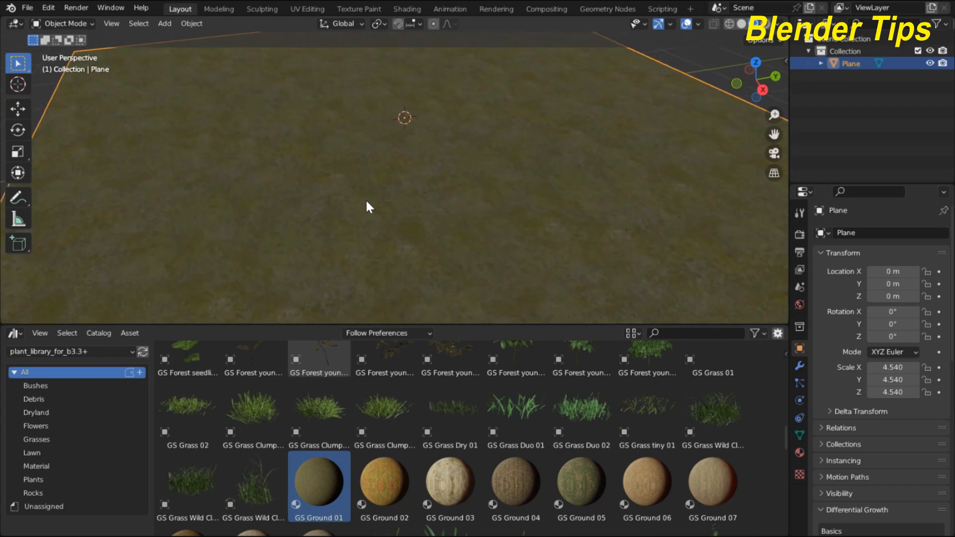
scroll(367, 204, down, 5)
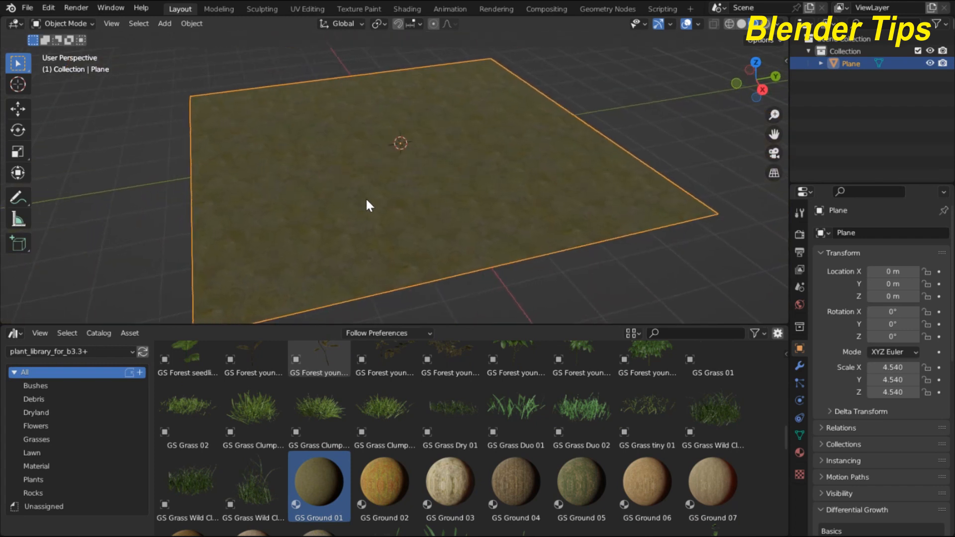
Step: Place the GS Dryland gravel 02 asset on the plane at about X 3.24 m, Y -2.31 m
scroll(366, 422, up, 6)
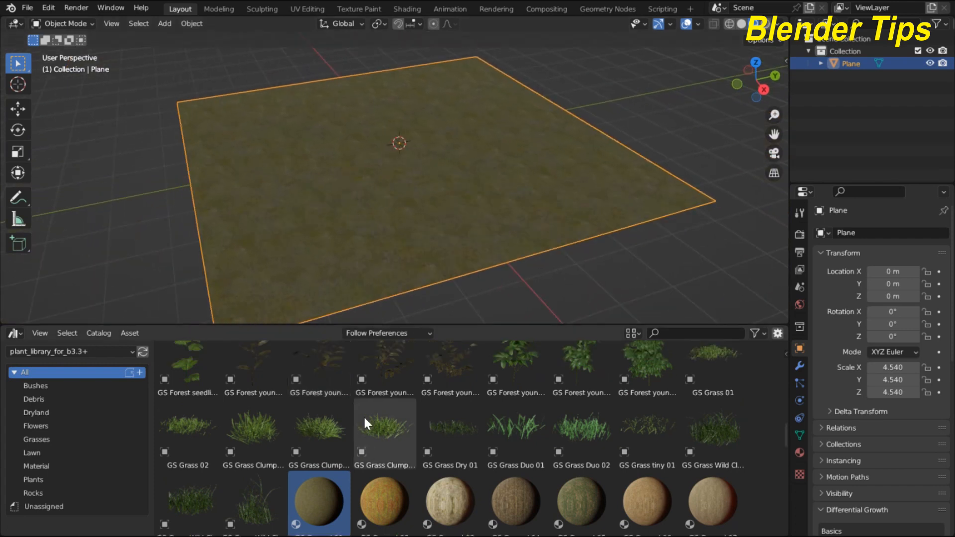
scroll(363, 416, up, 3)
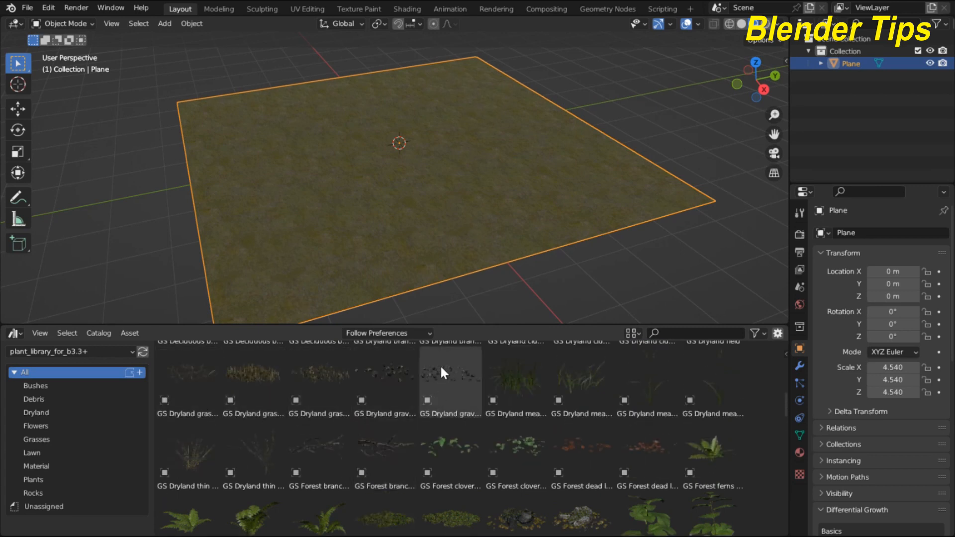
click(444, 381)
drag(444, 376, 346, 249)
scroll(417, 246, up, 4)
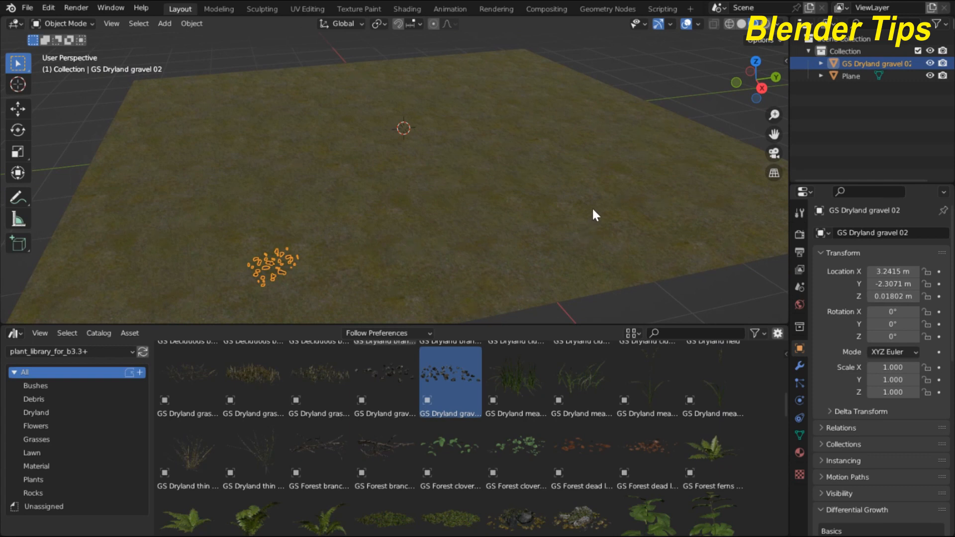
Step: Open the scatter add-on's settings in the 3D view and set Plane as the emitter object
key(n)
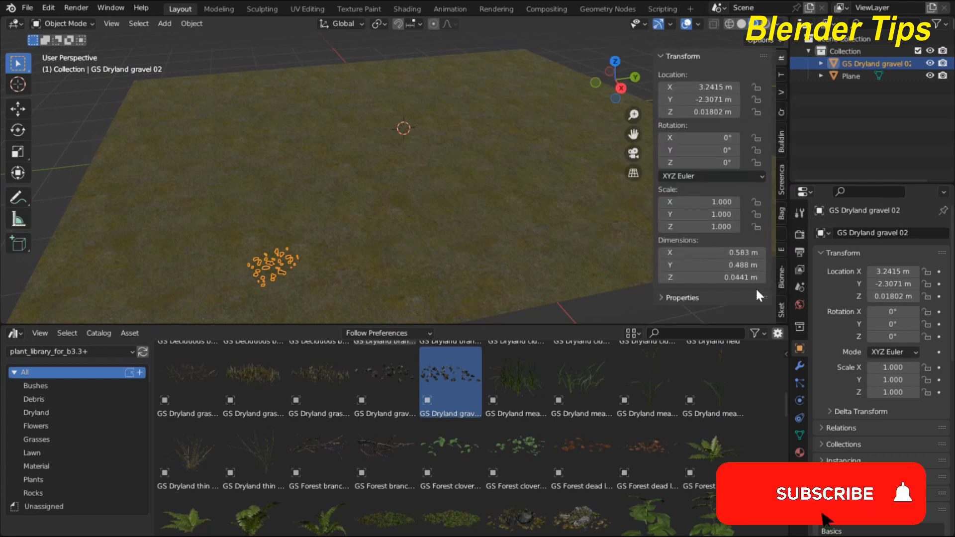
click(780, 280)
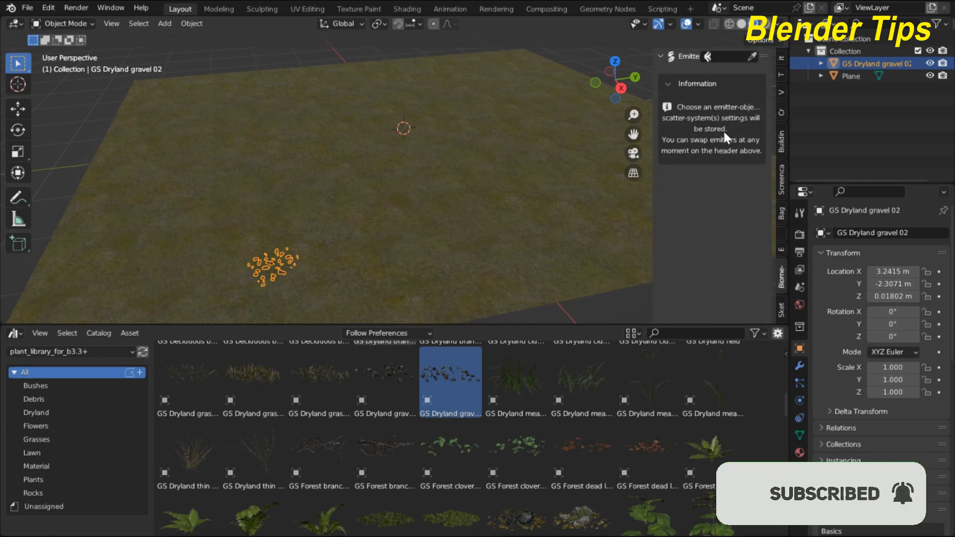
click(731, 56)
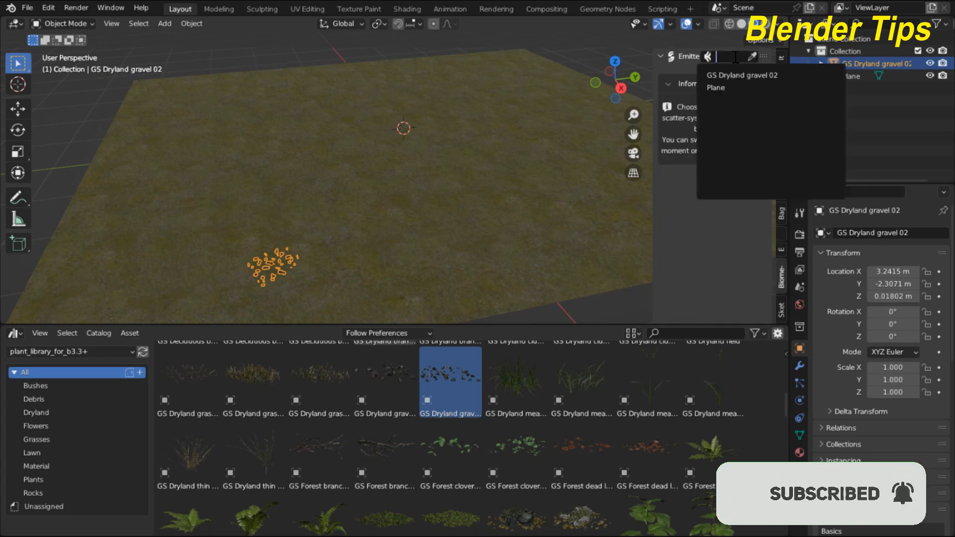
click(727, 87)
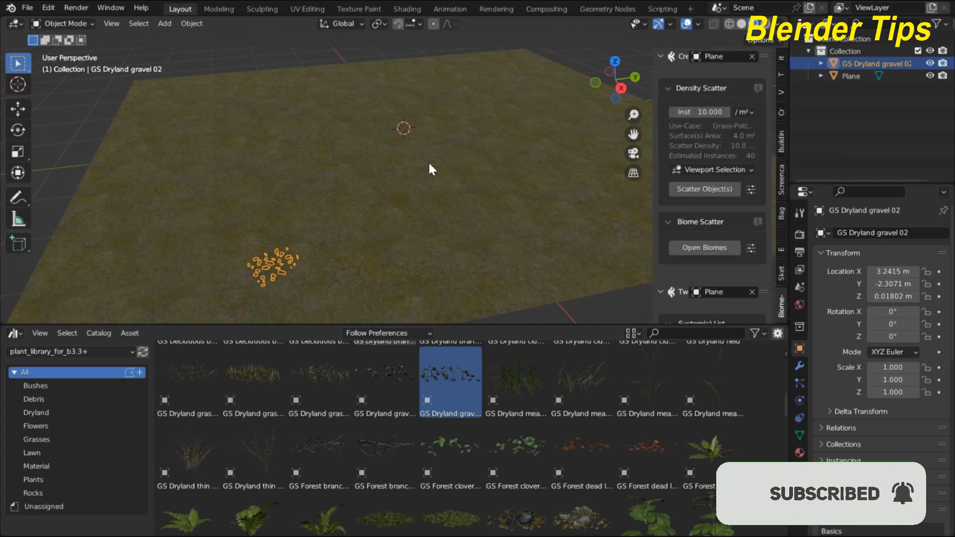
Step: Scatter the selected gravel across the plane with Density Scatter, using Viewport Selection as the selection method
scroll(429, 167, up, 3)
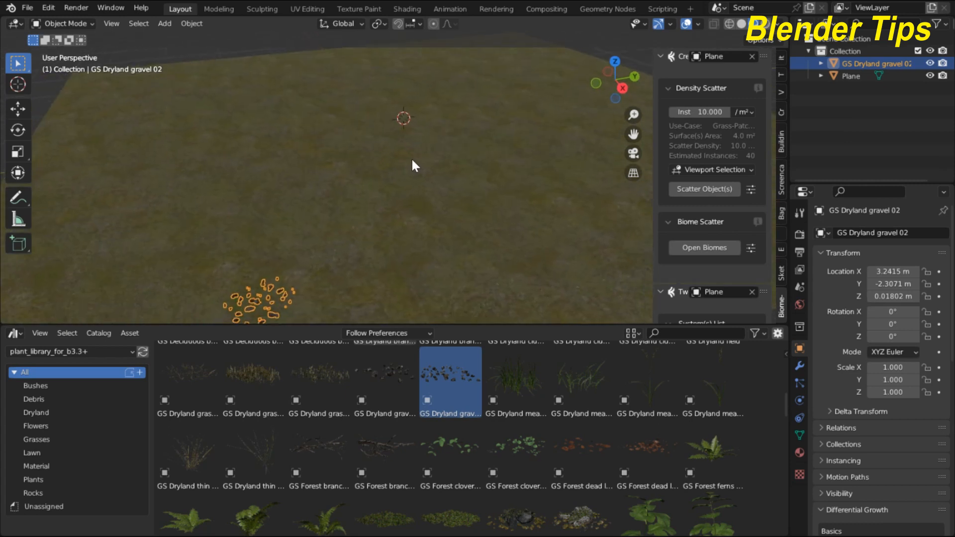
middle_drag(412, 160, 403, 160)
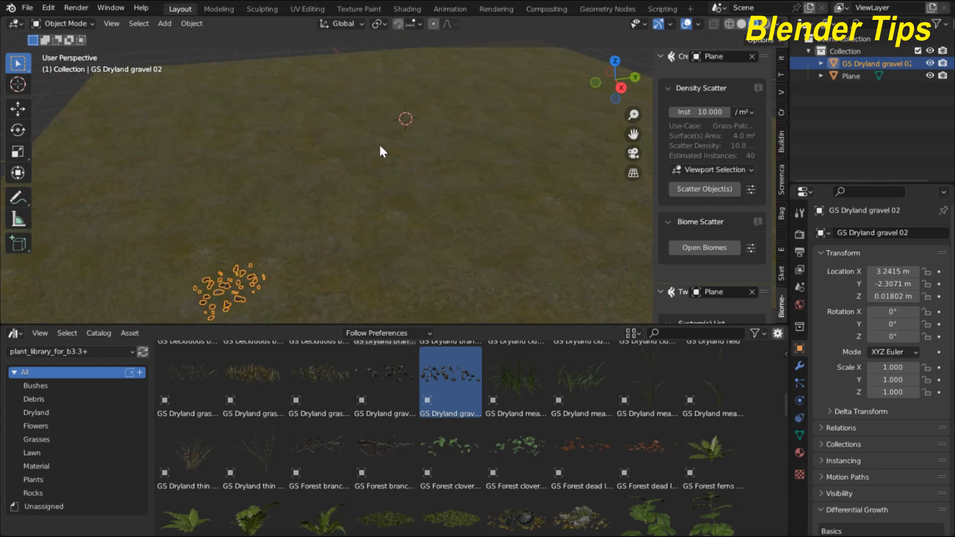
scroll(424, 154, down, 4)
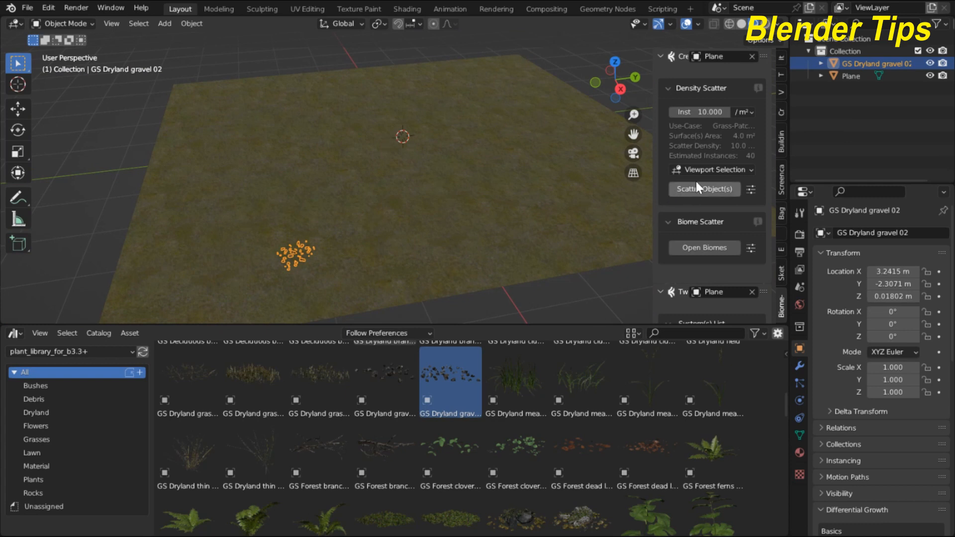
click(744, 169)
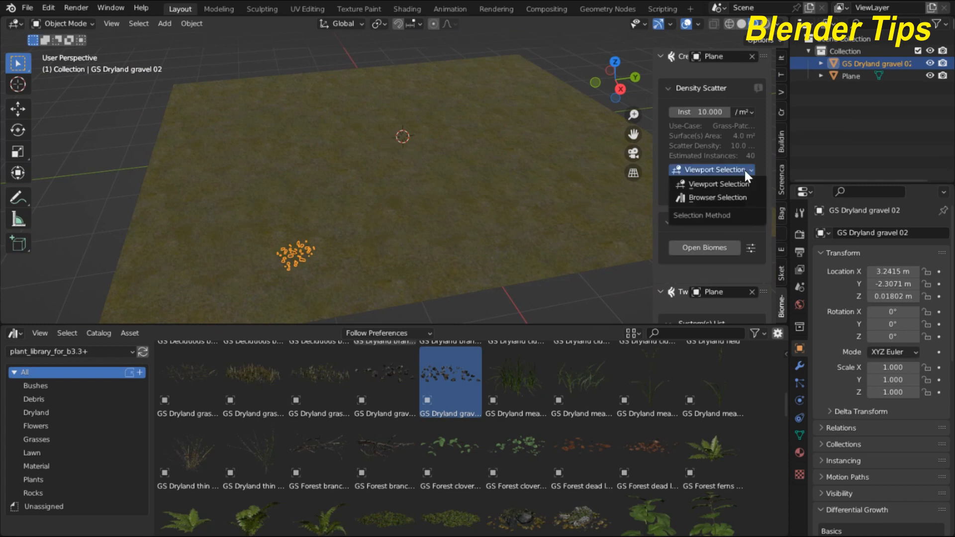
click(704, 185)
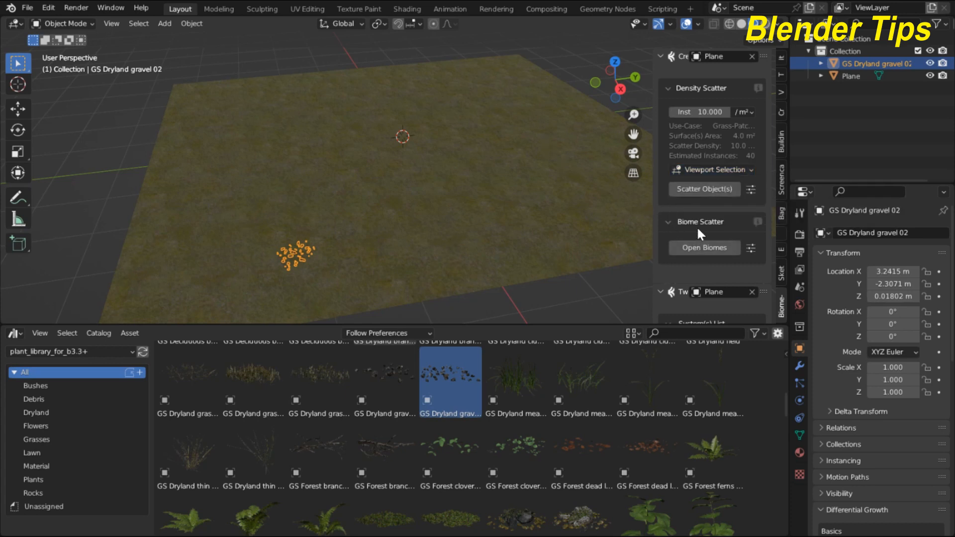
click(699, 190)
middle_drag(436, 208, 297, 153)
scroll(376, 173, up, 3)
scroll(379, 160, down, 4)
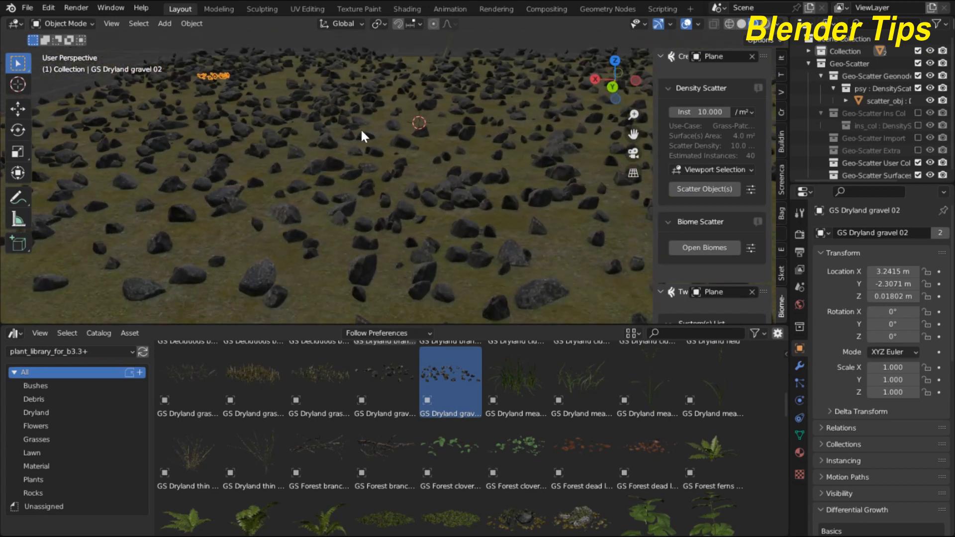
scroll(362, 131, down, 2)
middle_drag(363, 132, 393, 141)
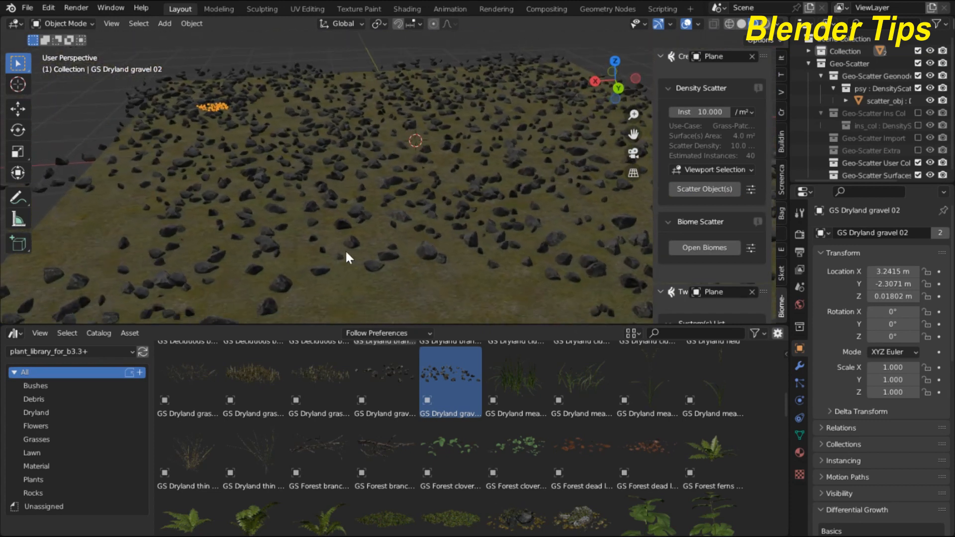
Step: Place the GS Forest seedlings 02 asset on the plane at about X 0.97 m, Y 3.62 m
mouse_move(334, 323)
mouse_down()
mouse_move(334, 338)
mouse_move(334, 315)
mouse_up()
scroll(566, 417, down, 2)
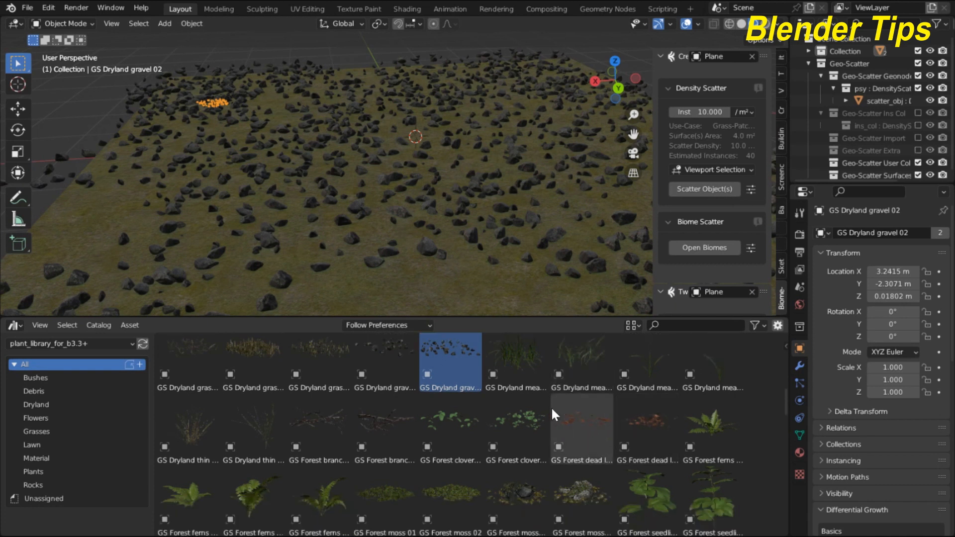
scroll(701, 437, down, 1)
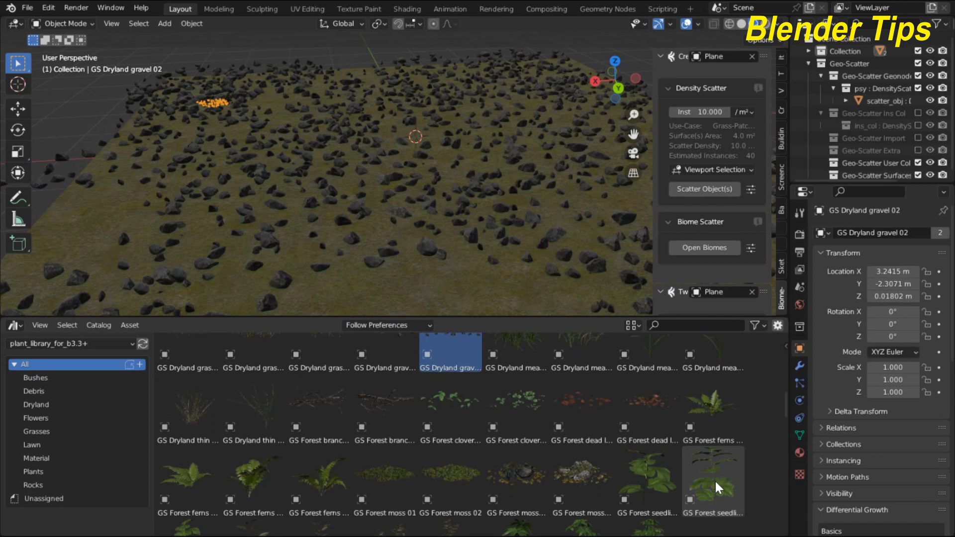
drag(714, 479, 404, 199)
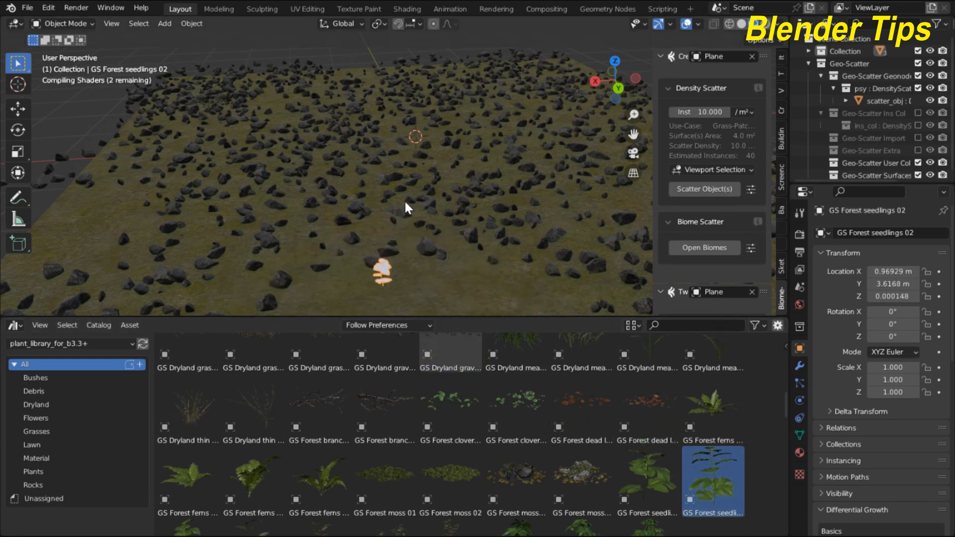
Step: Scatter the selected GS Forest seedlings 02 across the plane with Density Scatter at 10 instances per m²
scroll(452, 209, up, 3)
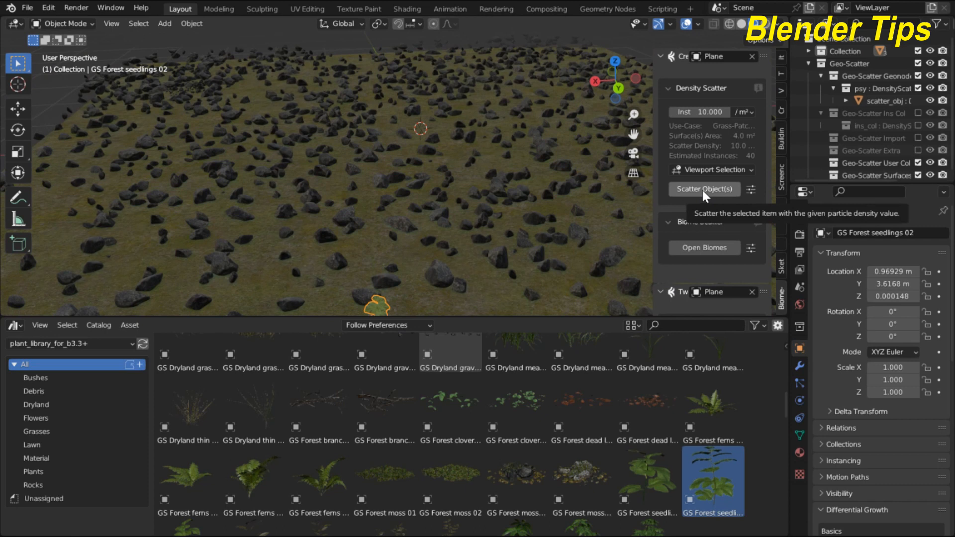
click(702, 190)
scroll(402, 175, down, 3)
scroll(404, 180, up, 5)
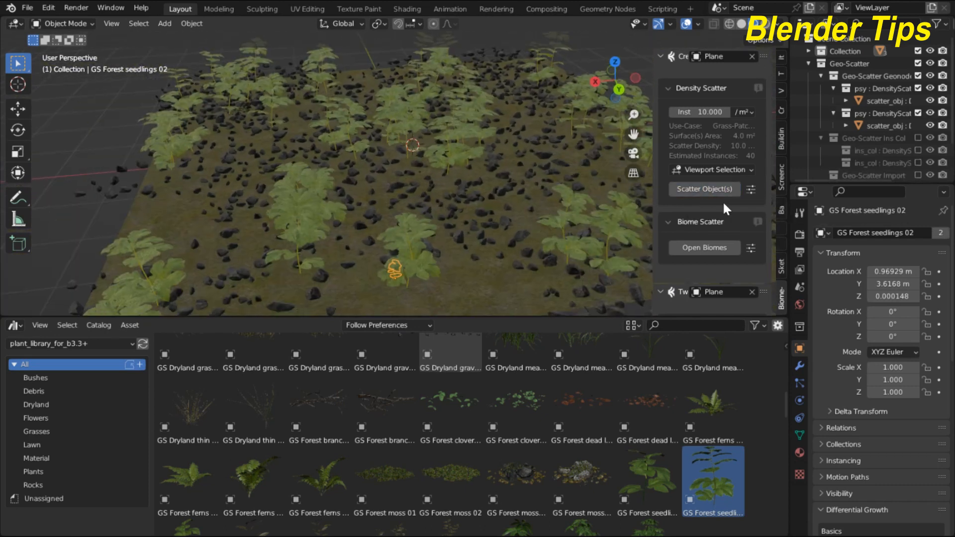
Step: Set the seedling scatter's density to 20
scroll(709, 199, down, 6)
scroll(706, 196, down, 5)
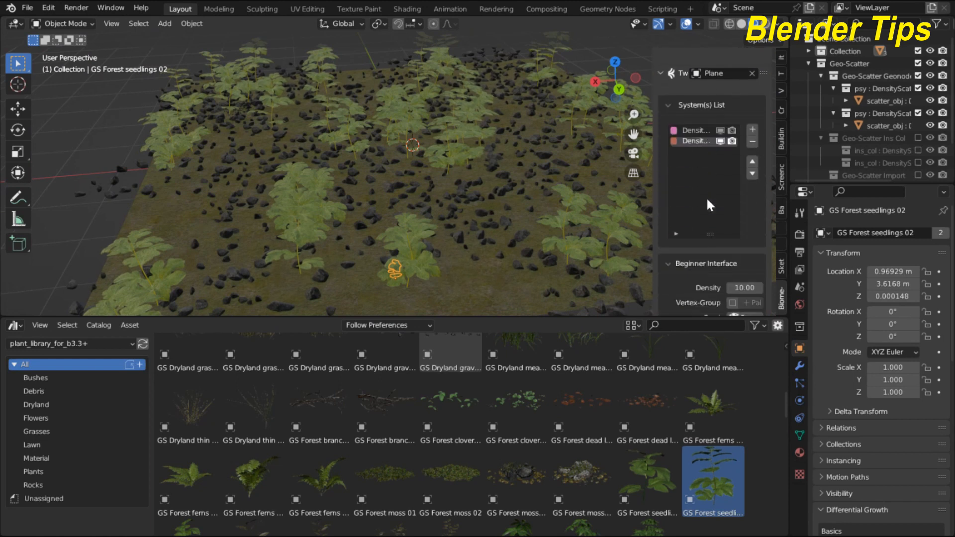
click(739, 247)
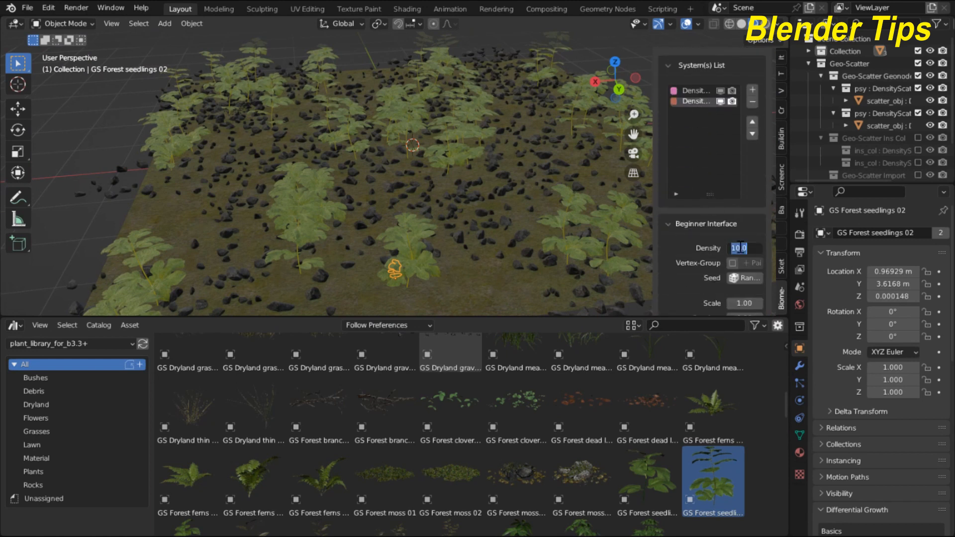
text(20)
key(Return)
middle_drag(538, 242, 422, 231)
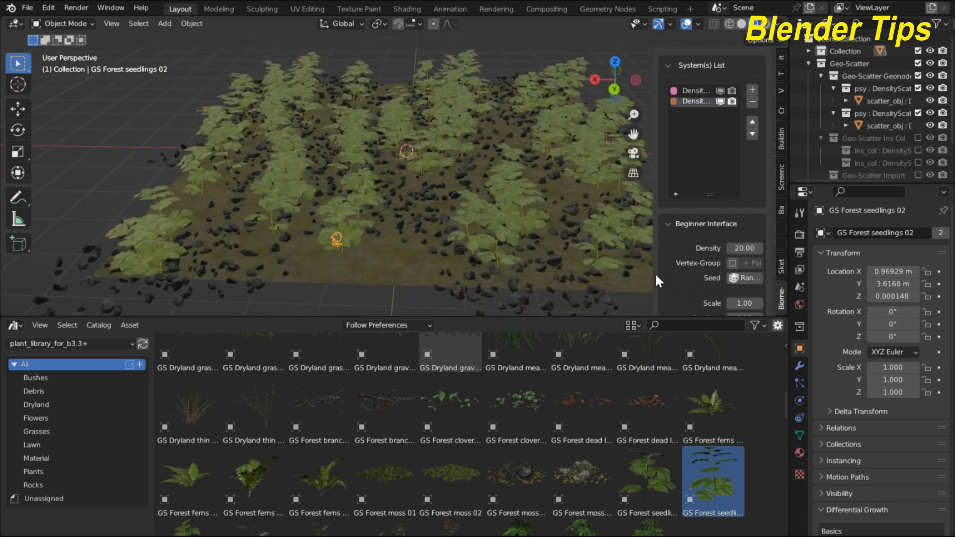
Step: Set the seedling scatter's scale to 0.46 and its scale randomness to 0.43
drag(656, 276, 615, 276)
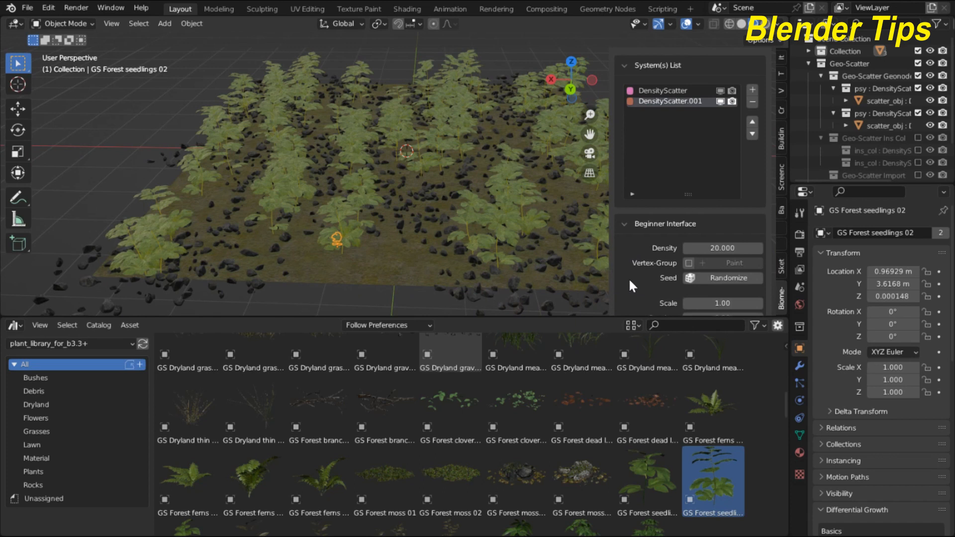
click(713, 305)
text(0.49)
key(Return)
drag(714, 304, 711, 304)
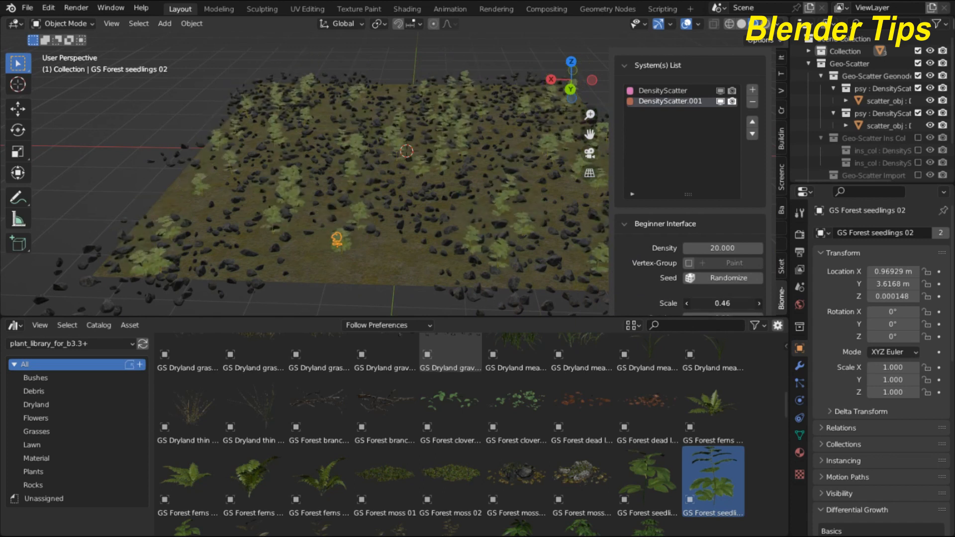
scroll(688, 244, down, 3)
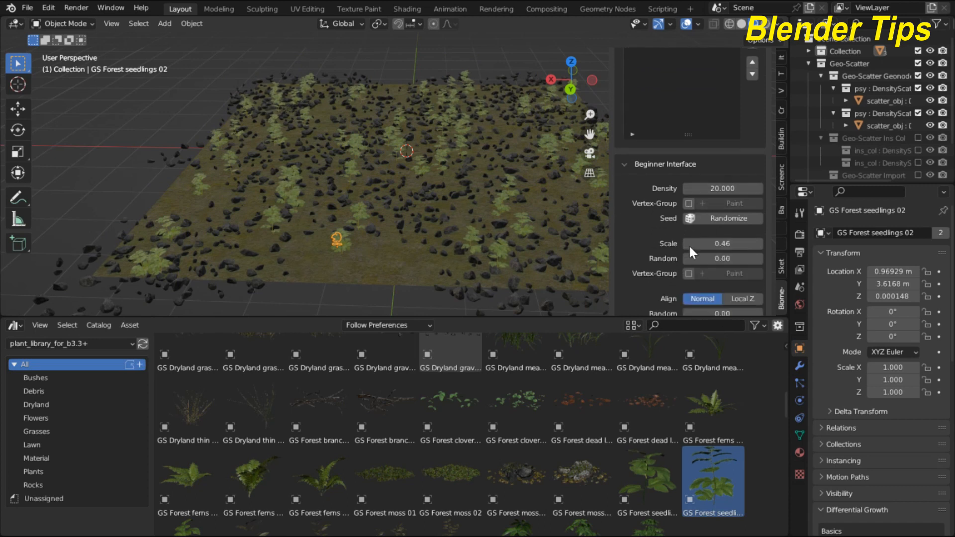
drag(705, 260, 727, 259)
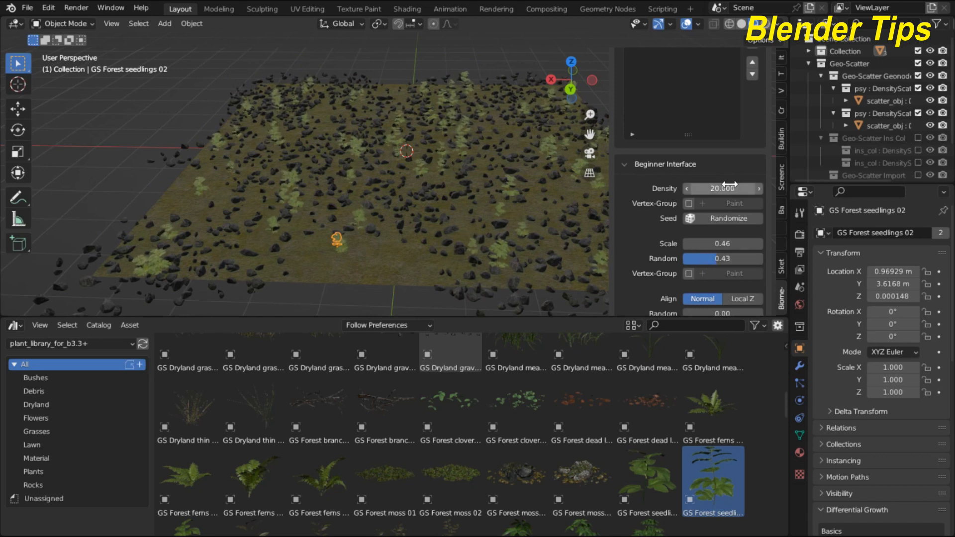
Step: Raise the seedling scatter's density to 50 and check the coverage across the plane
click(714, 189)
text(50)
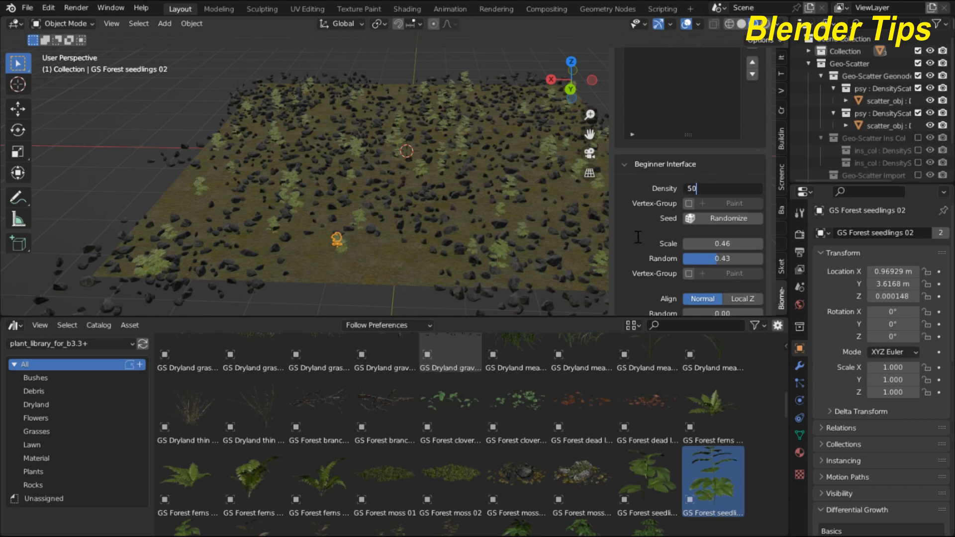
key(Return)
scroll(438, 234, up, 4)
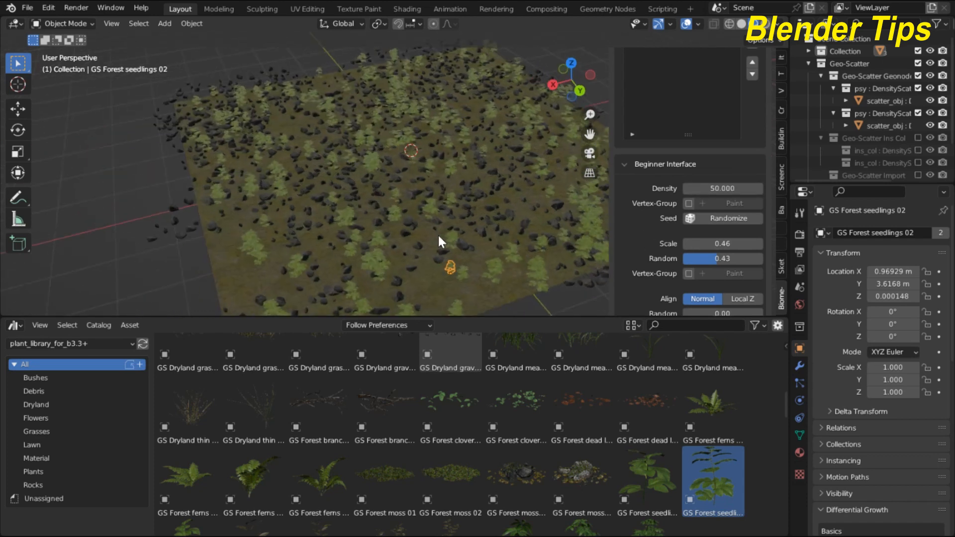
middle_drag(424, 220, 243, 188)
scroll(338, 180, down, 4)
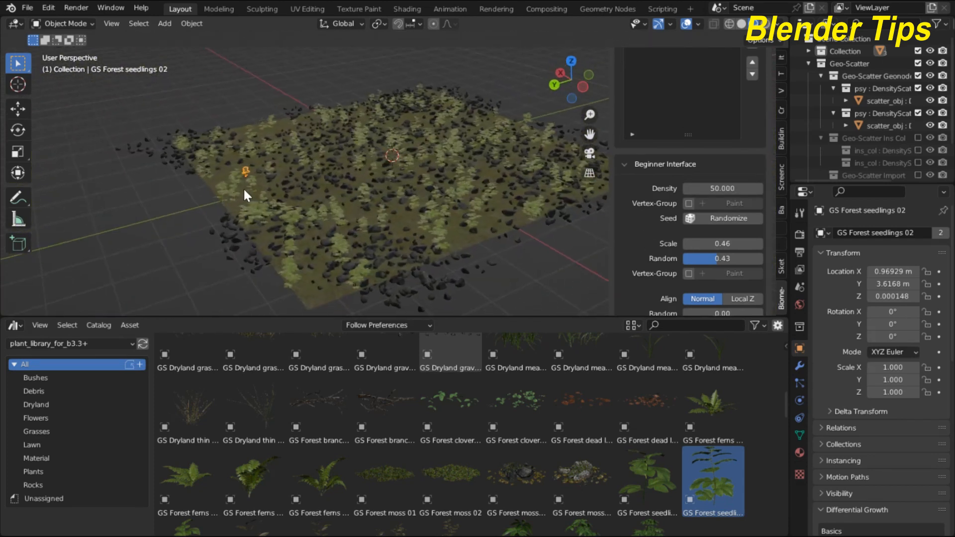
scroll(328, 174, up, 4)
middle_drag(329, 175, 353, 172)
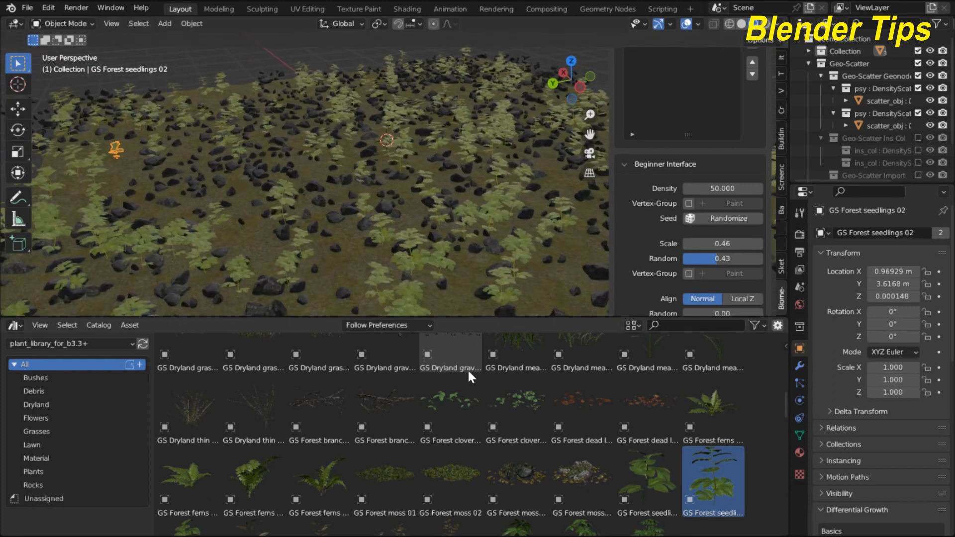
Step: Place the GS Conifer bush A 2 asset from the plant library on the plane at about X -3.82 m, Y 1.03 m
scroll(383, 208, down, 6)
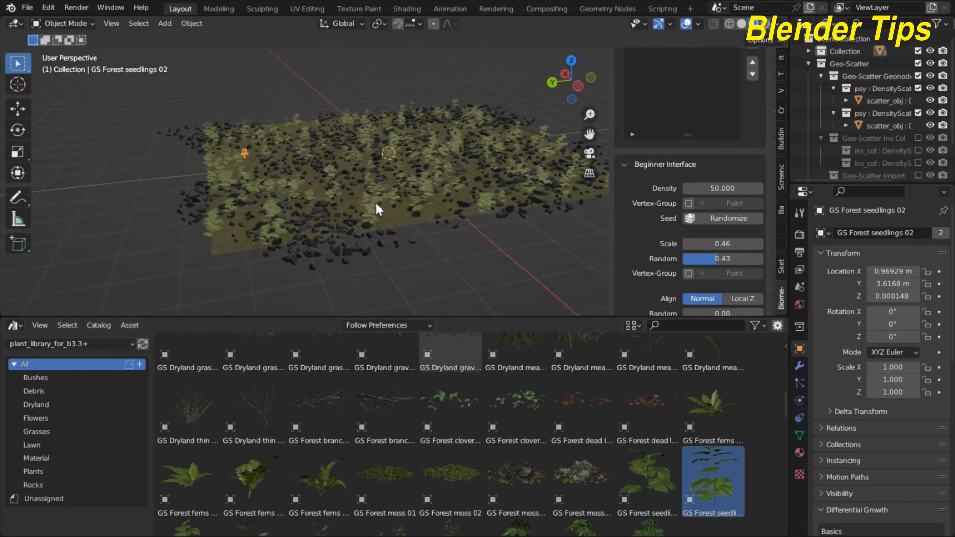
scroll(614, 437, up, 2)
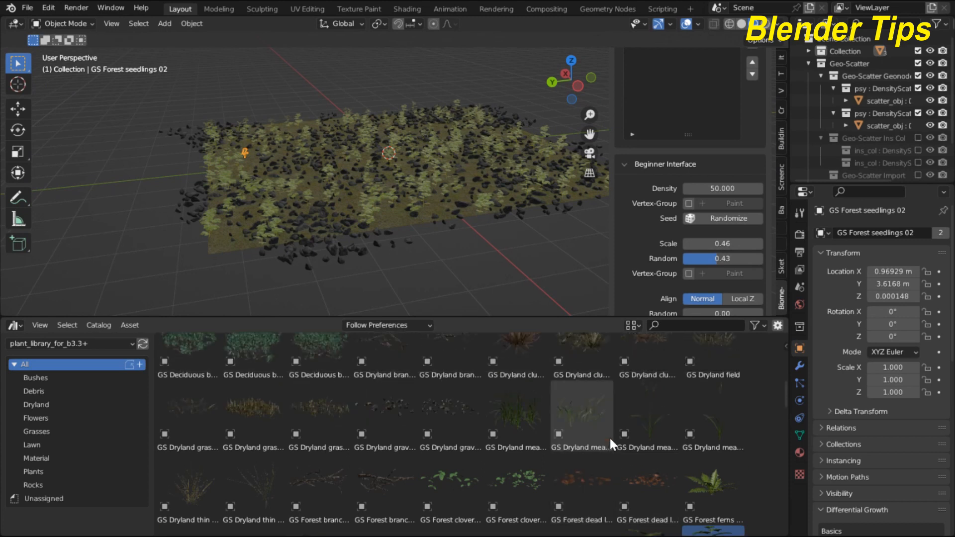
scroll(607, 437, up, 2)
scroll(608, 435, down, 8)
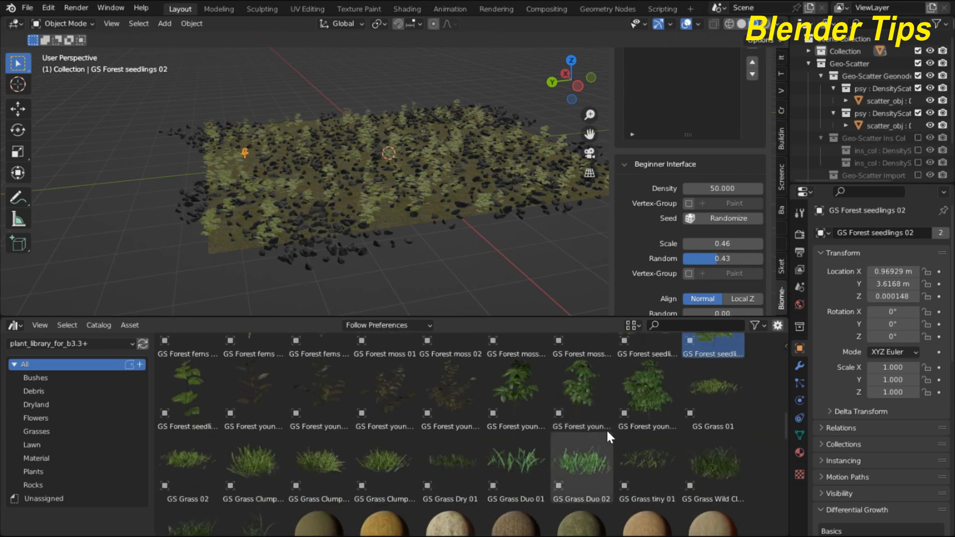
scroll(606, 436, down, 5)
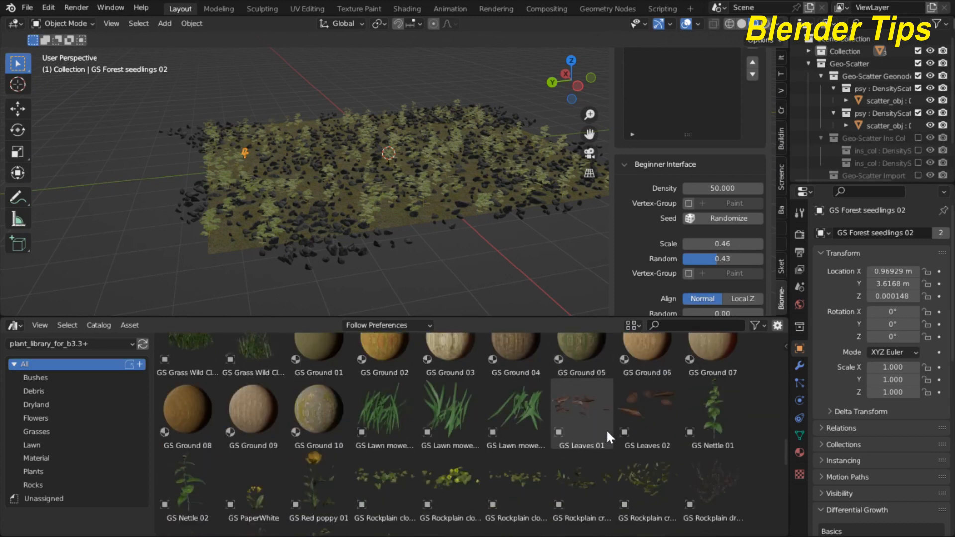
scroll(607, 428, down, 4)
scroll(606, 429, up, 7)
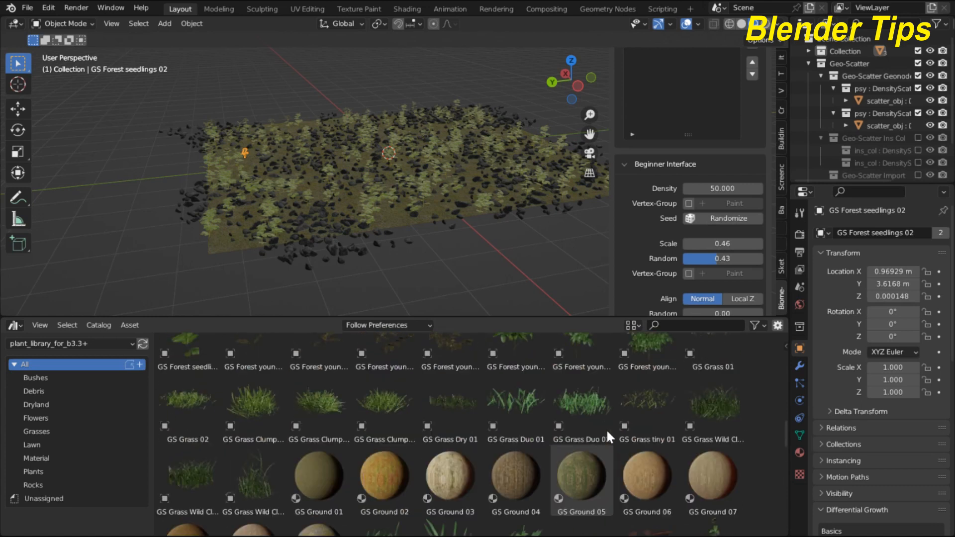
scroll(606, 429, up, 4)
scroll(590, 398, up, 10)
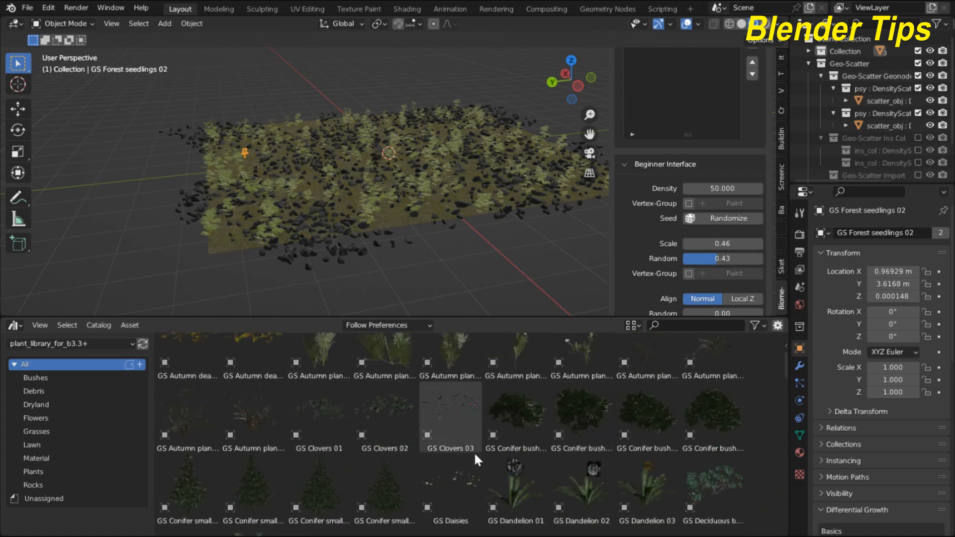
scroll(554, 422, up, 2)
scroll(556, 420, up, 1)
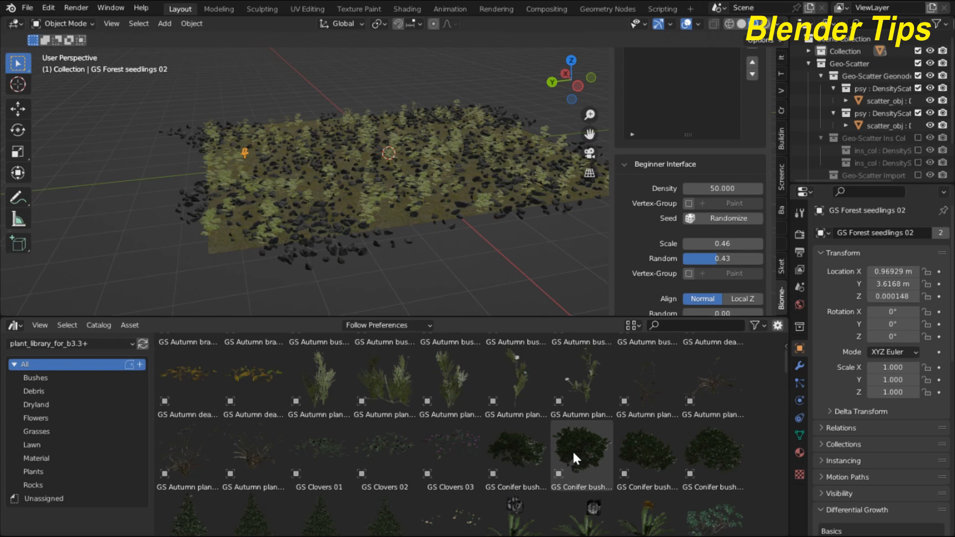
drag(573, 450, 432, 190)
middle_drag(413, 195, 463, 210)
scroll(419, 180, up, 3)
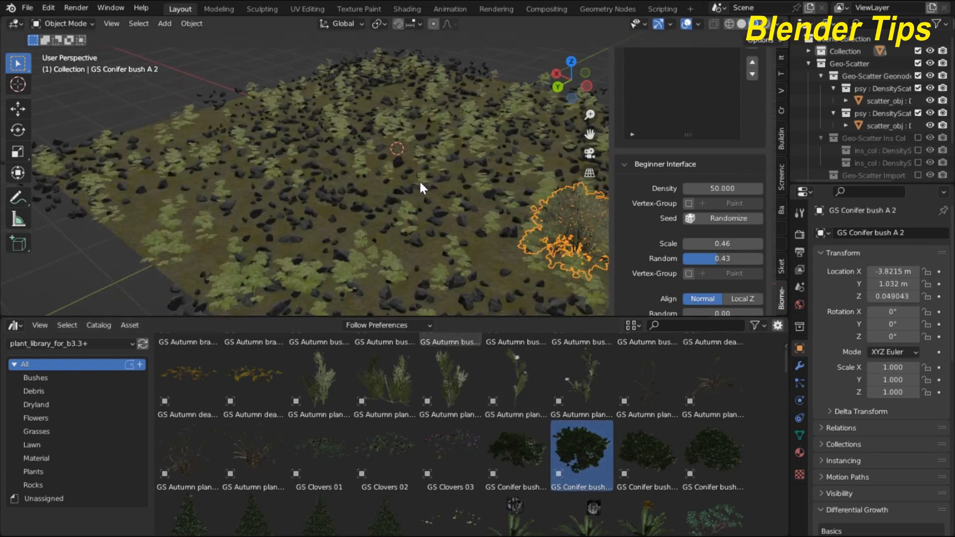
Step: Scatter the selected conifer bush across the plane with Density Scatter at 10 instances per m², using Viewport Selection
middle_drag(419, 180, 361, 163)
scroll(726, 198, up, 10)
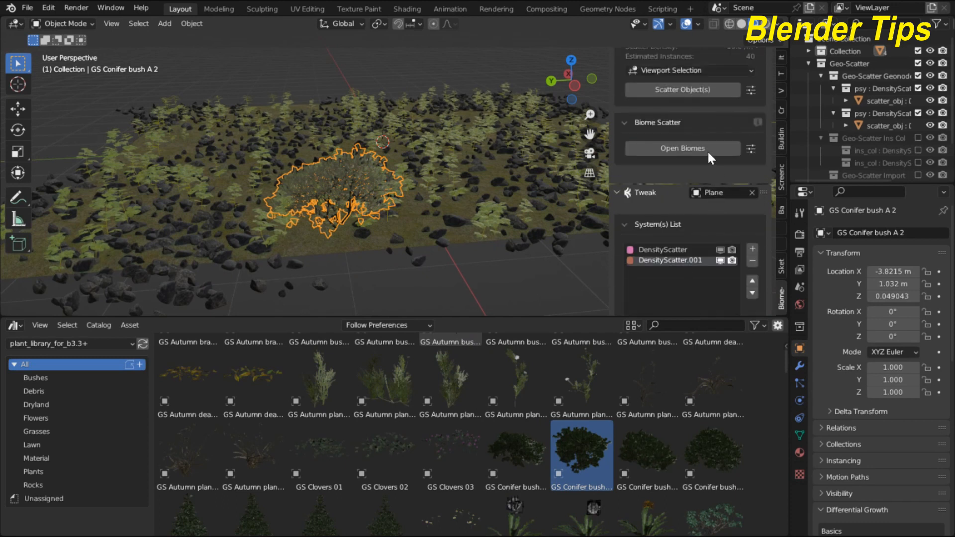
click(670, 150)
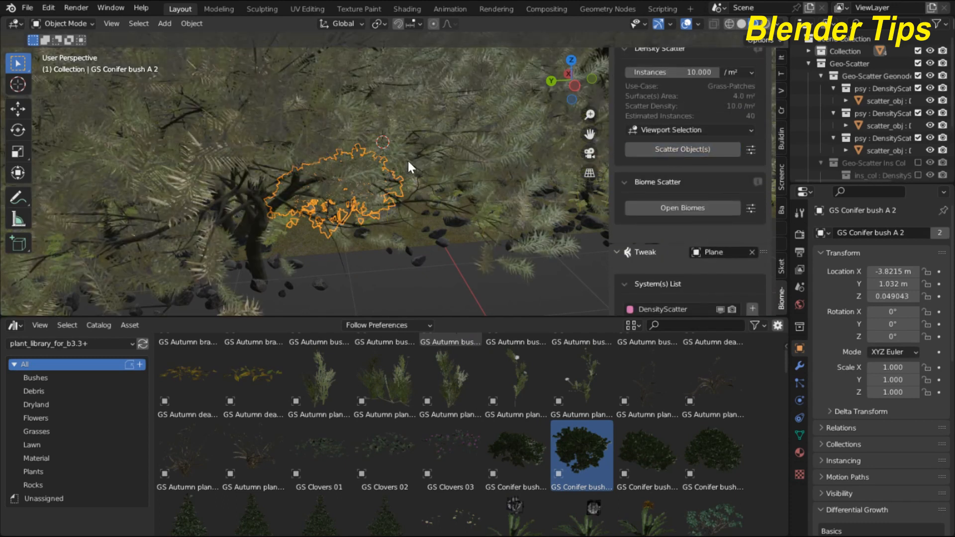
middle_drag(407, 159, 288, 177)
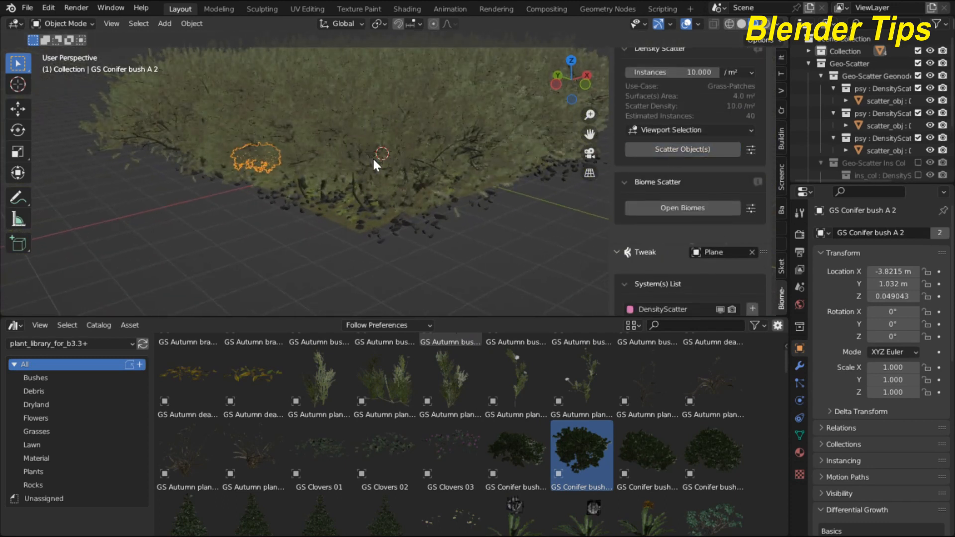
middle_drag(393, 210, 398, 159)
scroll(391, 148, up, 5)
scroll(391, 147, down, 3)
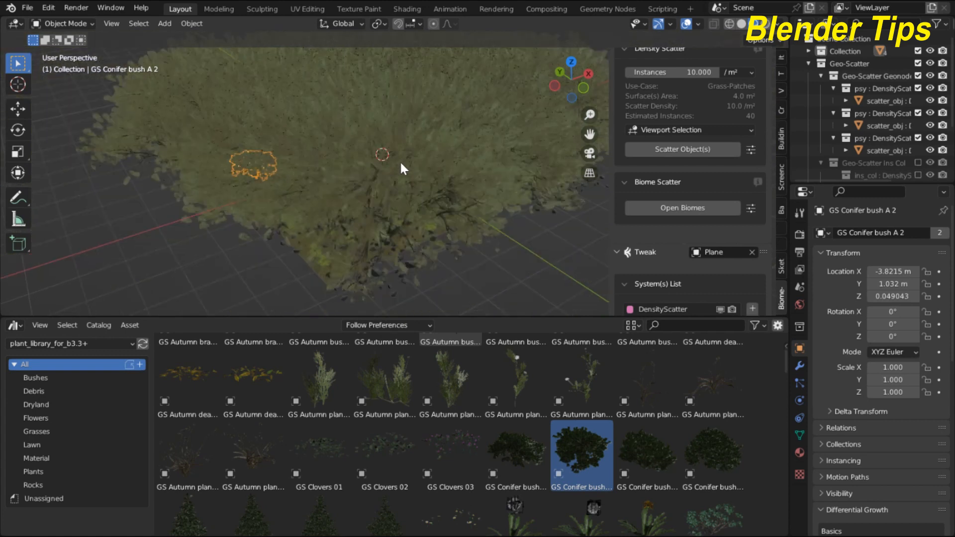
Step: Enlarge the 3D view and set the conifer bush scatter's density to 5, scale to 0.67 and scale randomness to 0.20
drag(558, 316, 566, 426)
scroll(664, 241, down, 3)
scroll(667, 258, down, 6)
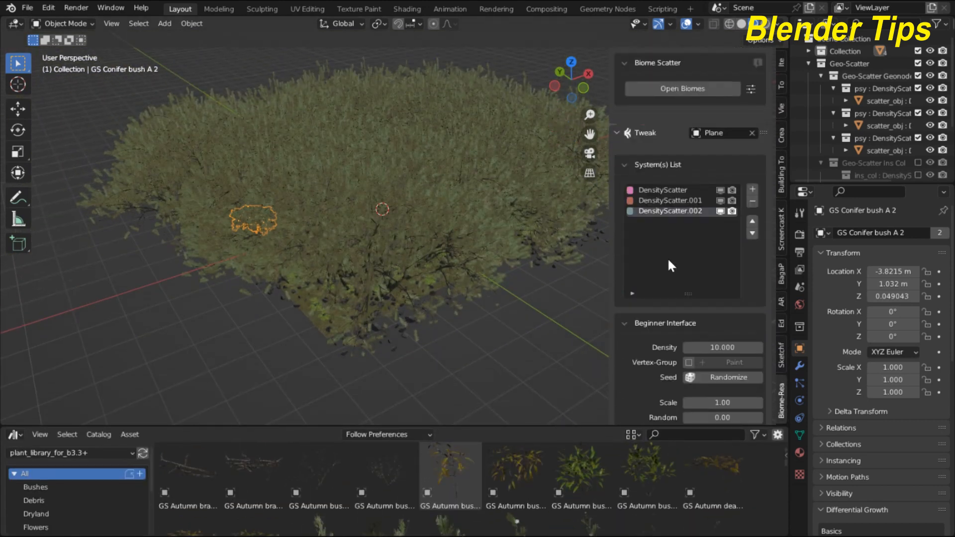
click(720, 288)
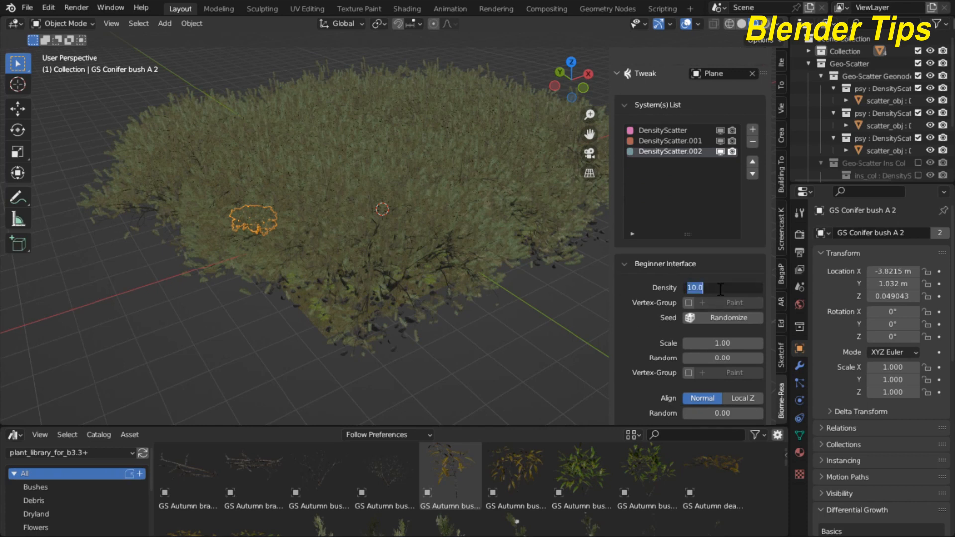
text(5)
key(Return)
middle_drag(427, 259, 419, 245)
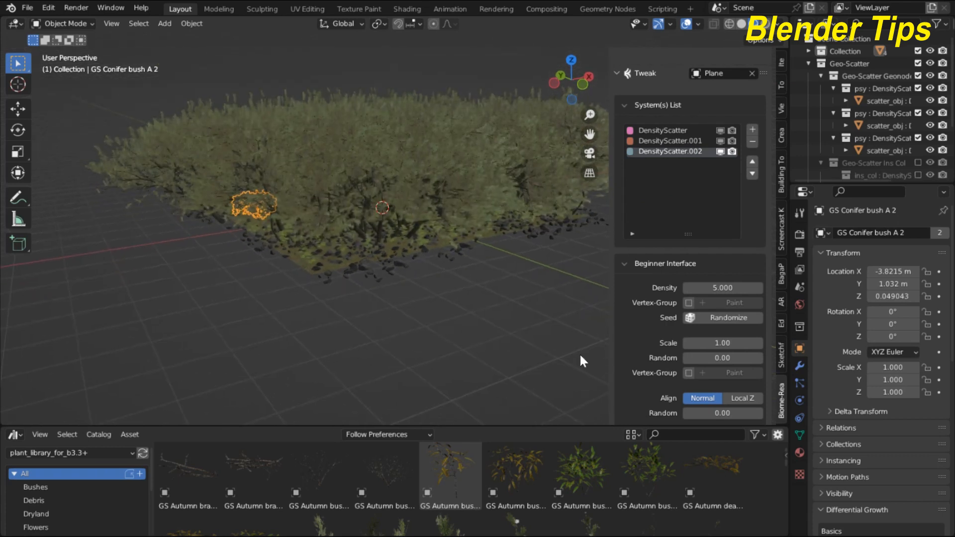
mouse_move(711, 343)
mouse_down()
mouse_move(692, 343)
mouse_move(719, 356)
mouse_up()
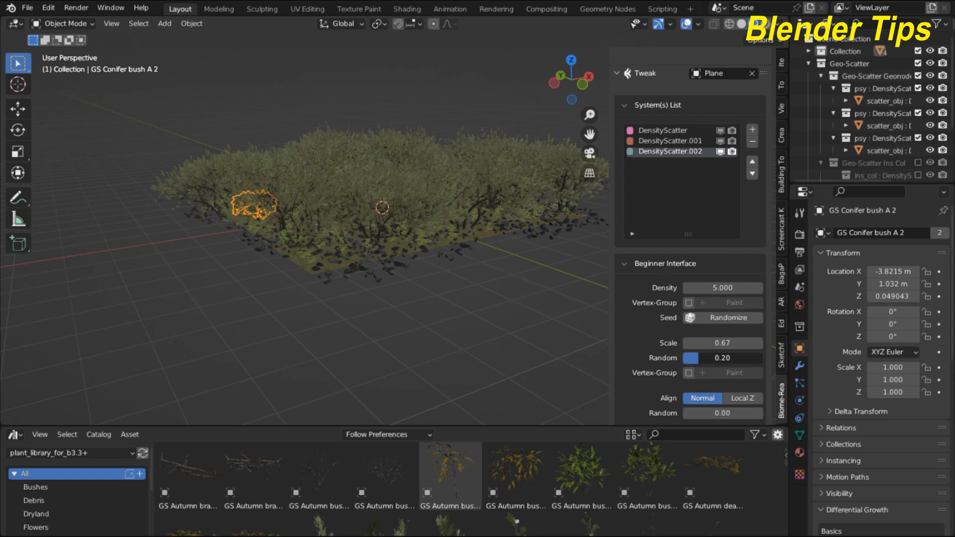
Step: Examine the scattered rocks, seedlings and bushes up close from ground level, with the add-on settings hidden
middle_drag(201, 274, 306, 216)
scroll(293, 255, up, 5)
scroll(297, 242, up, 4)
scroll(306, 228, down, 4)
scroll(334, 219, up, 5)
scroll(353, 214, down, 1)
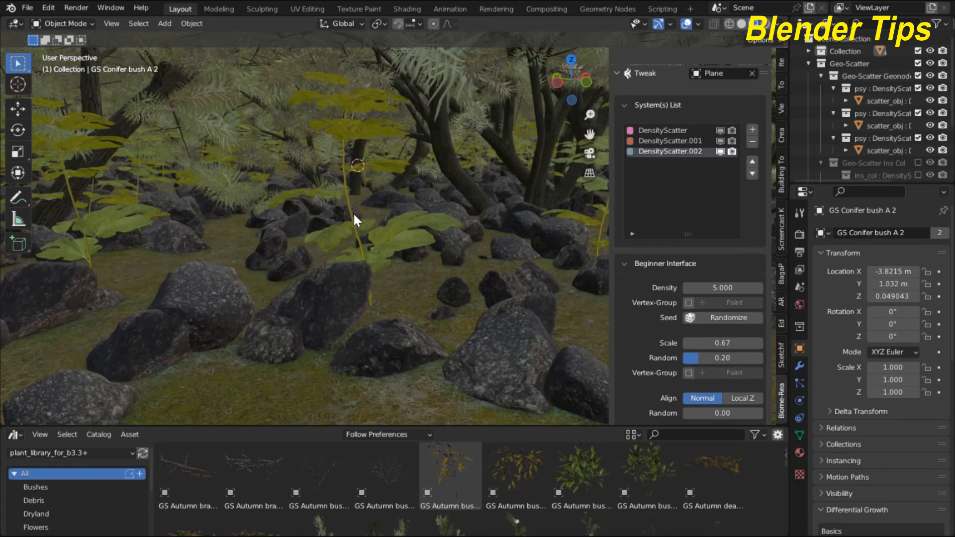
scroll(354, 219, up, 4)
scroll(354, 219, down, 8)
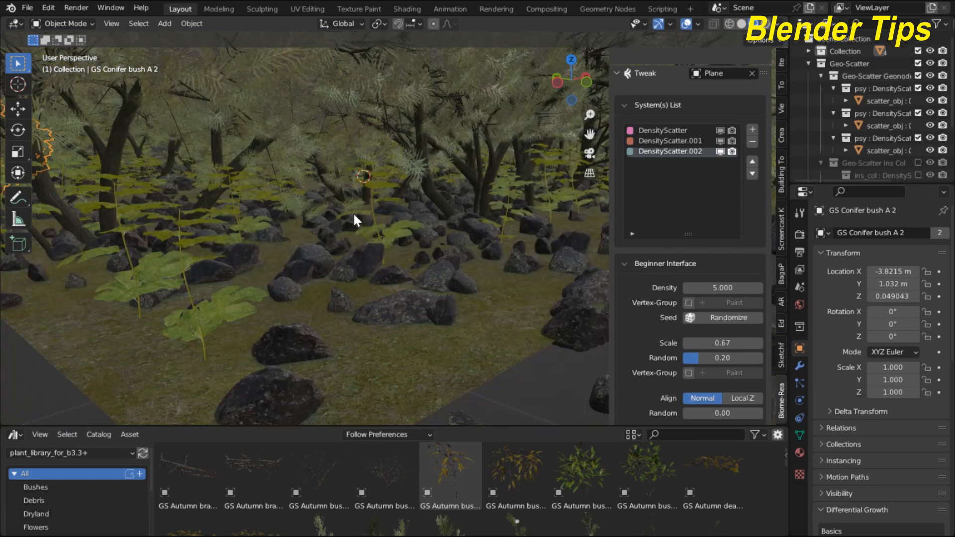
scroll(368, 229, up, 10)
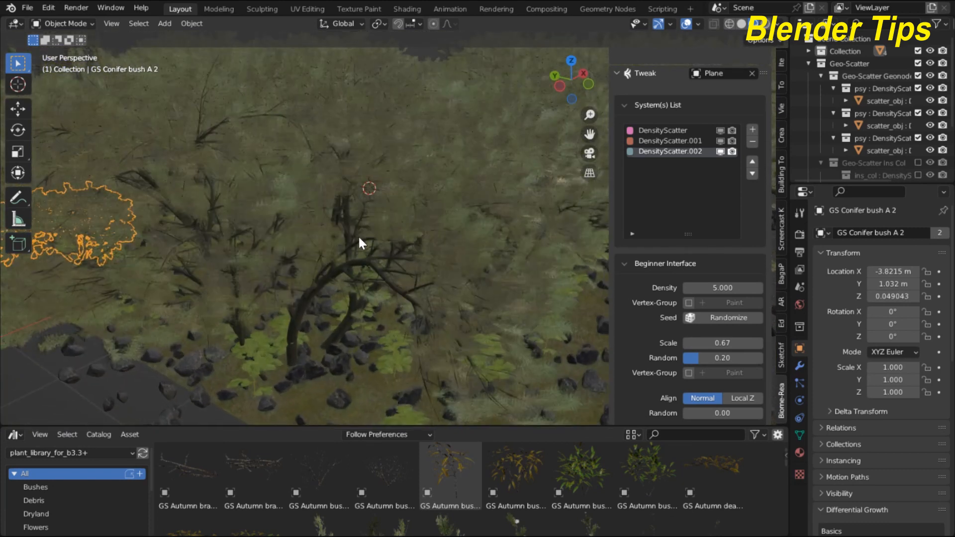
scroll(358, 242, up, 6)
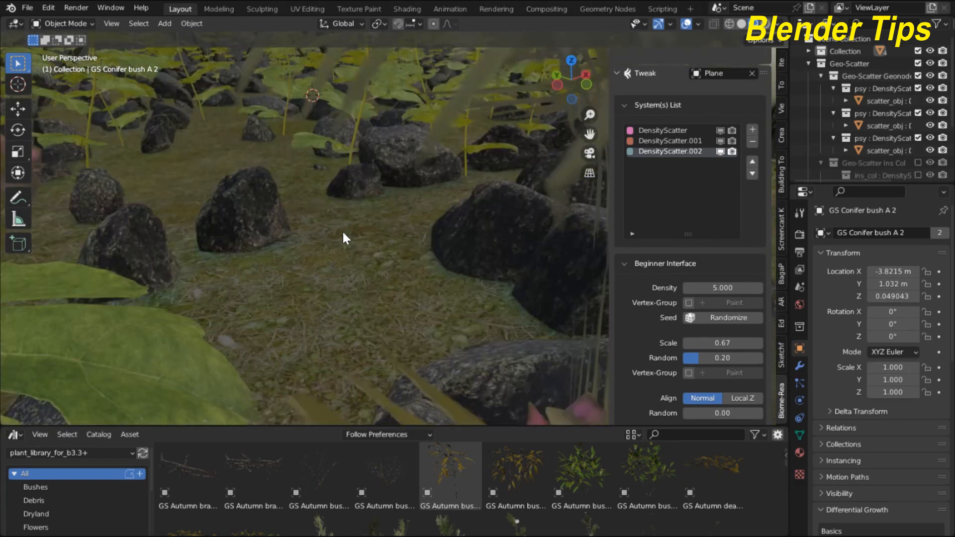
scroll(344, 229, down, 5)
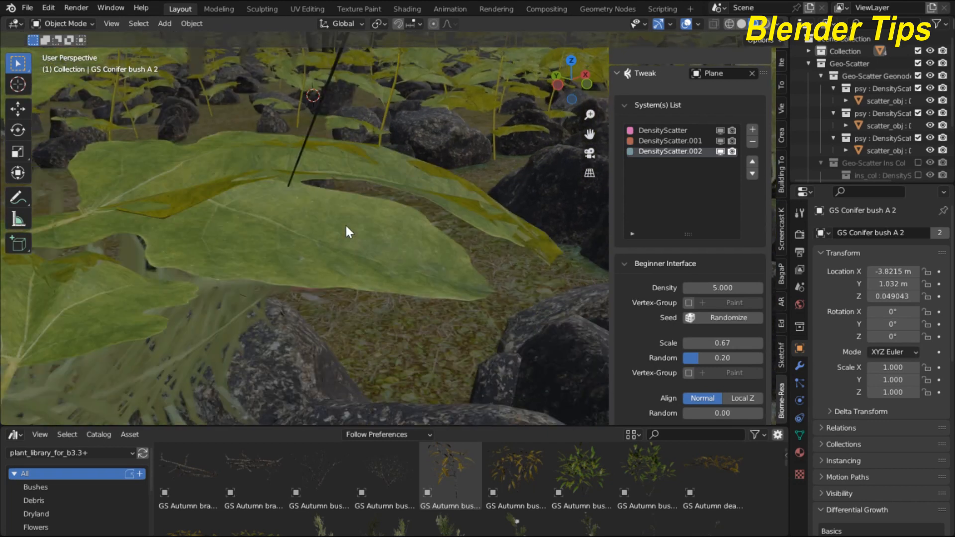
key(n)
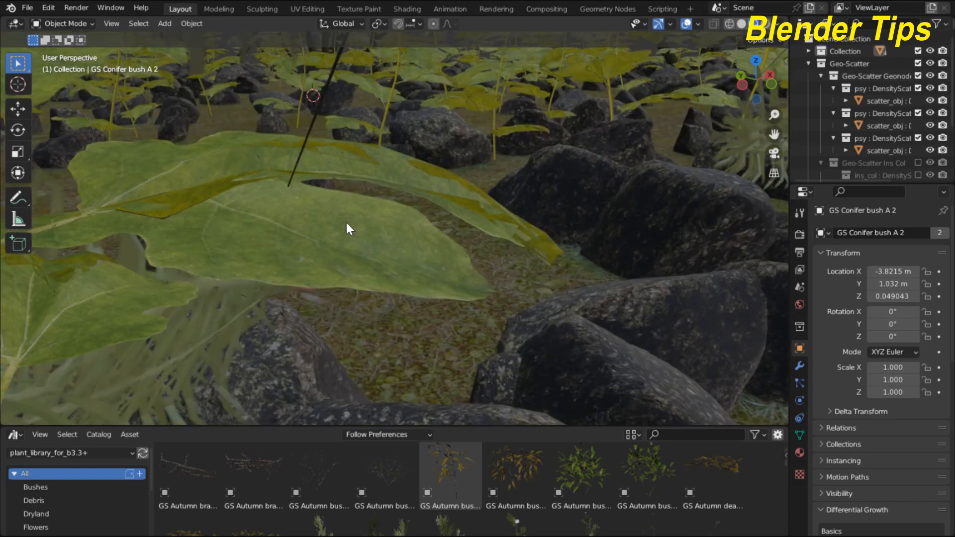
Step: Examine the scattered rocks, seedlings and conifer bushes from several distances, both among the foliage and from beyond the plane's edge
scroll(347, 228, up, 8)
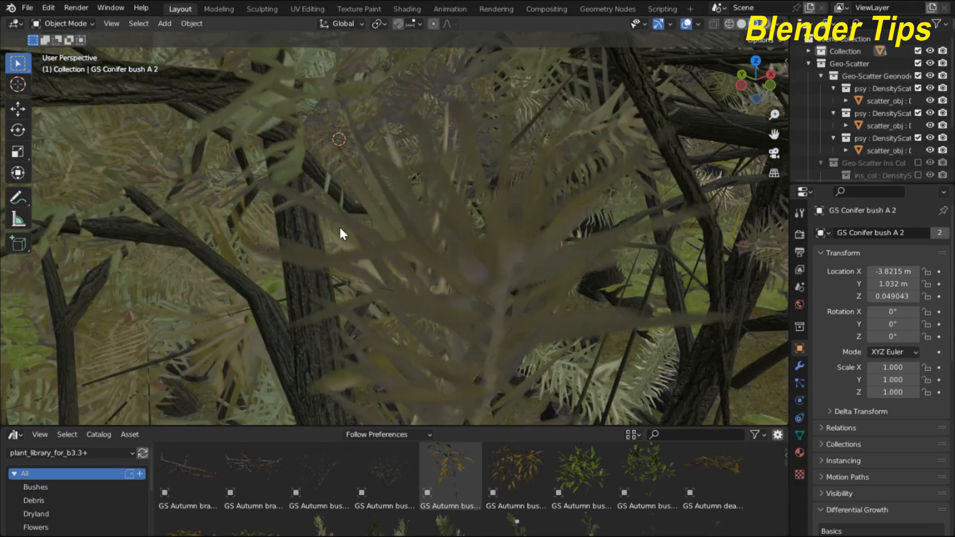
middle_drag(340, 228, 372, 240)
scroll(384, 219, down, 5)
scroll(406, 209, down, 4)
scroll(362, 234, up, 7)
scroll(388, 200, up, 4)
scroll(387, 200, down, 4)
scroll(400, 225, down, 5)
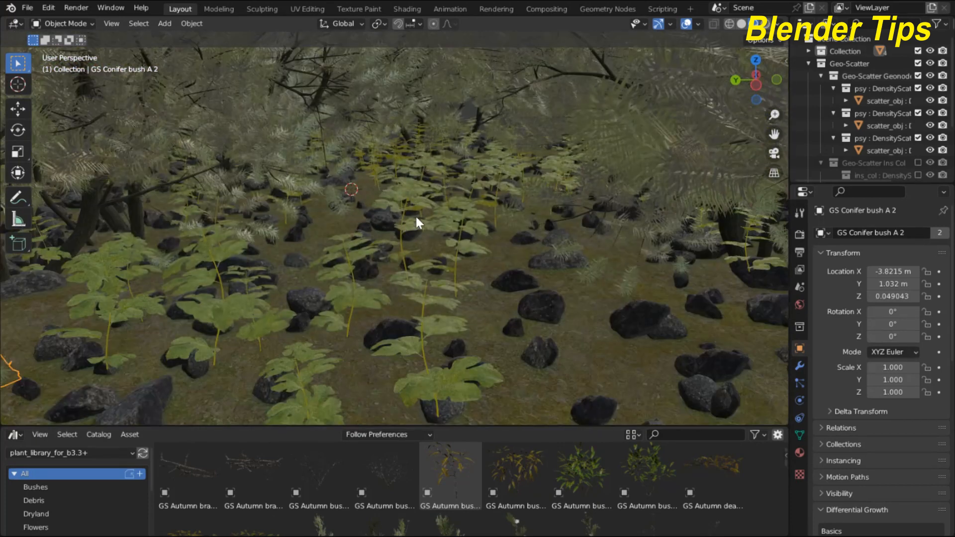
scroll(420, 211, down, 3)
shift+middle_drag(402, 210, 383, 198)
scroll(384, 198, up, 5)
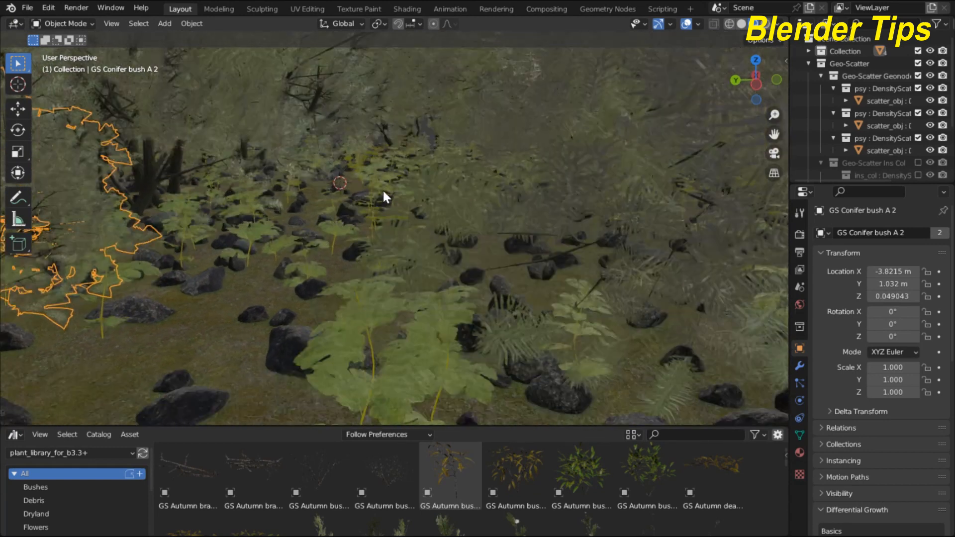
scroll(380, 192, up, 6)
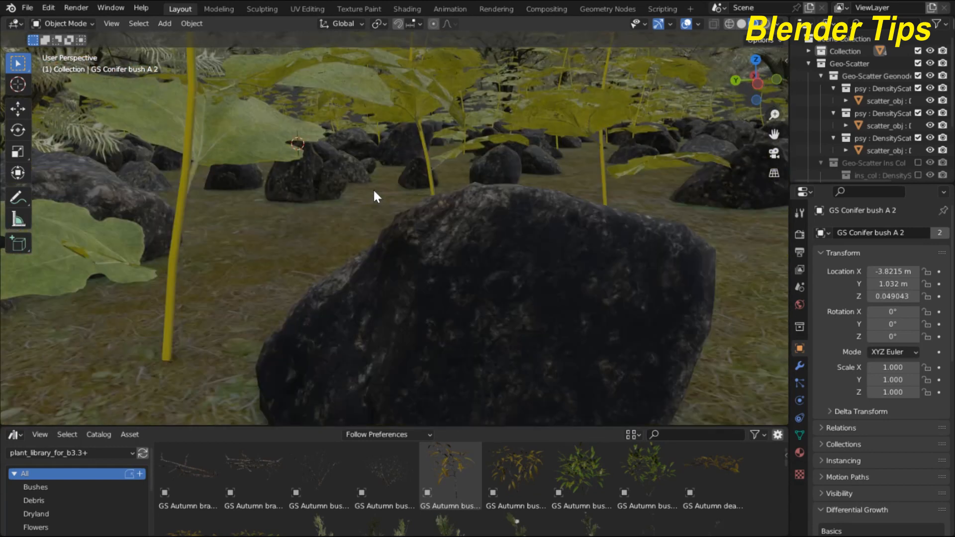
scroll(369, 187, down, 3)
scroll(363, 186, down, 6)
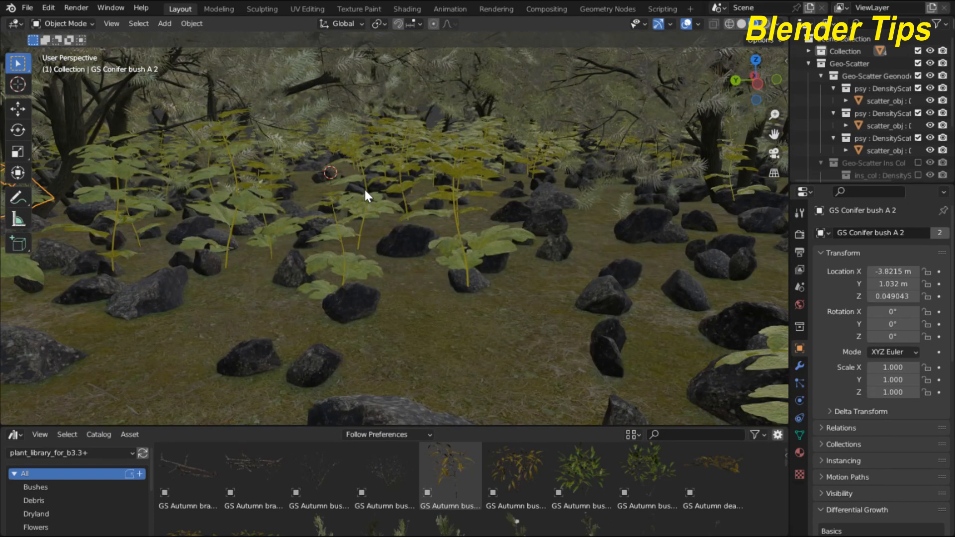
scroll(360, 187, up, 5)
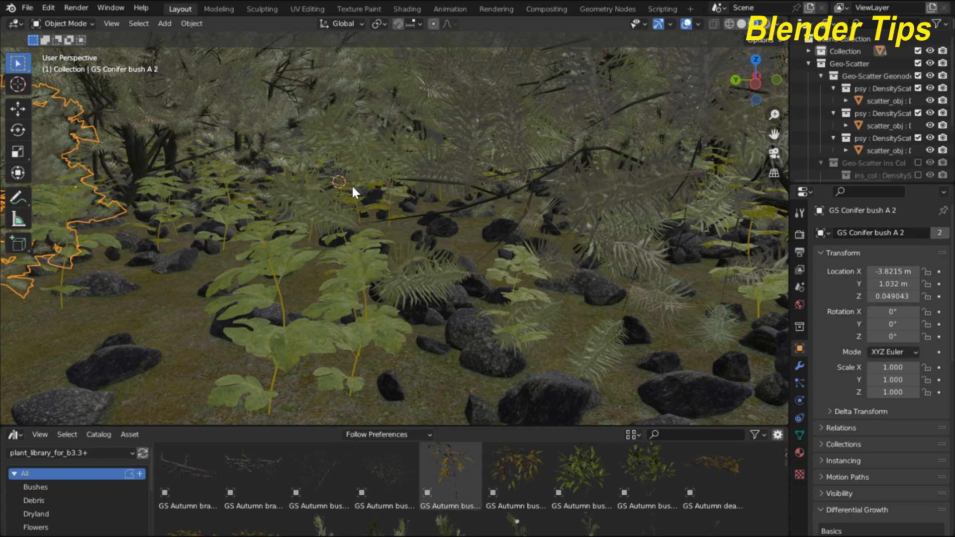
scroll(352, 188, down, 2)
scroll(352, 188, down, 3)
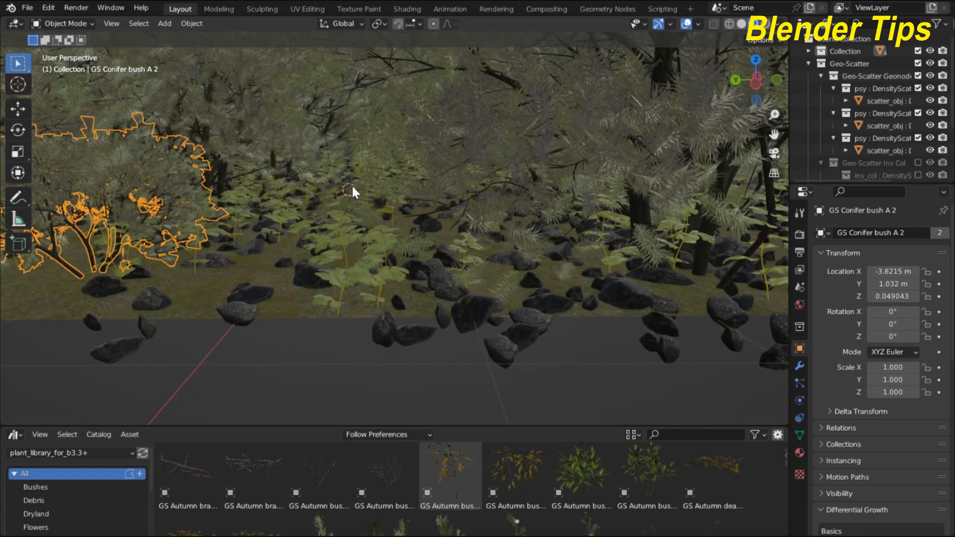
Step: Add a camera aligned to an elevated view over the bushes and pull it back to about X -7.42 m, Y -0.71 m, Z 2.21 m
scroll(352, 186, up, 4)
scroll(351, 184, down, 2)
scroll(351, 184, down, 6)
scroll(355, 200, up, 4)
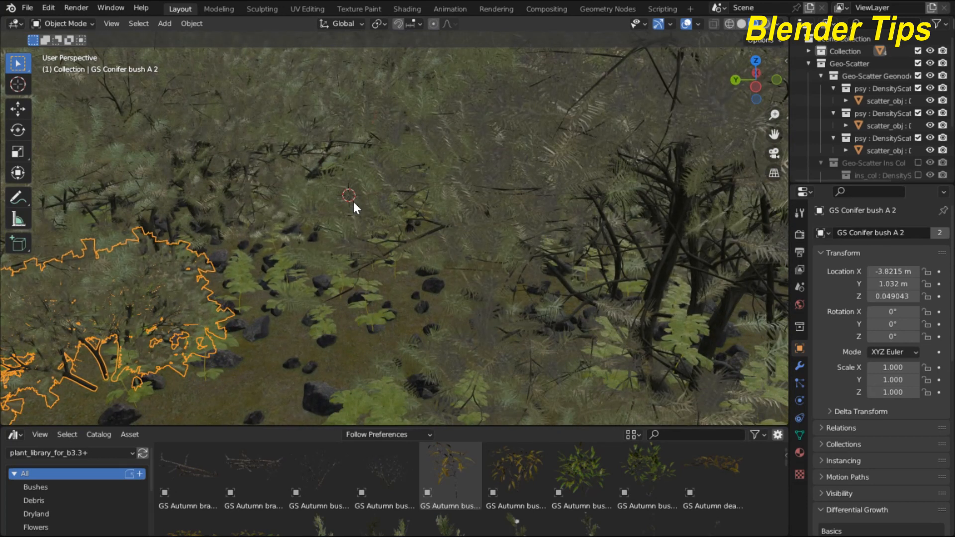
key(shift+a)
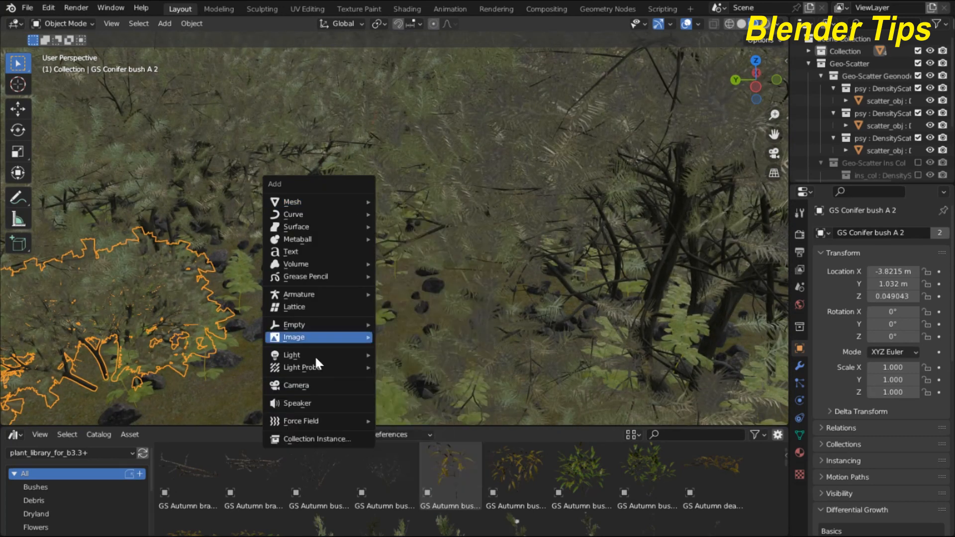
click(315, 385)
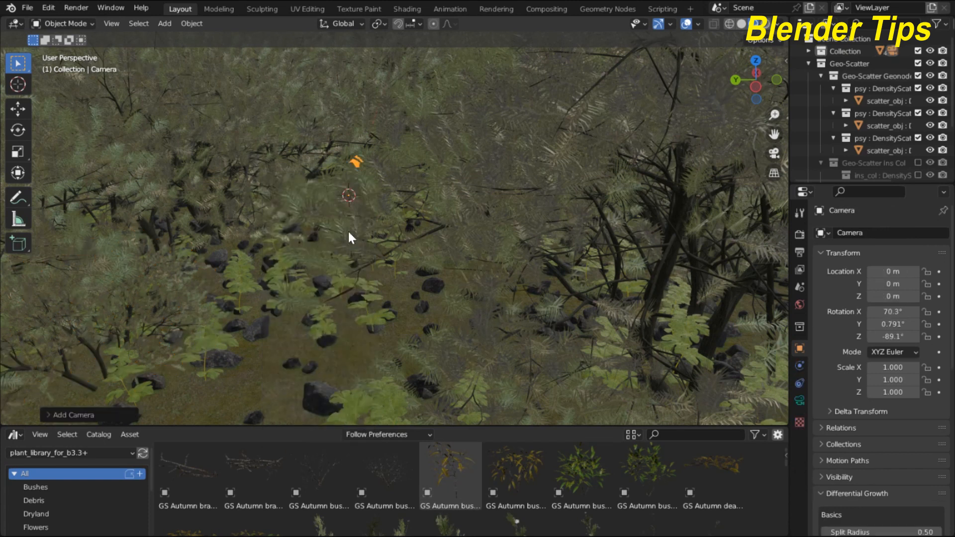
key(ctrl+alt+KP_0)
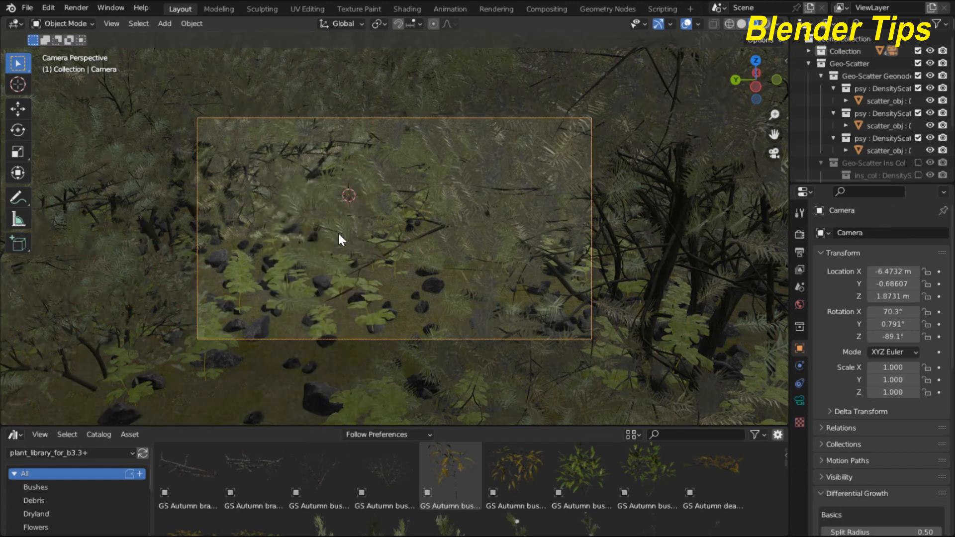
key(Home)
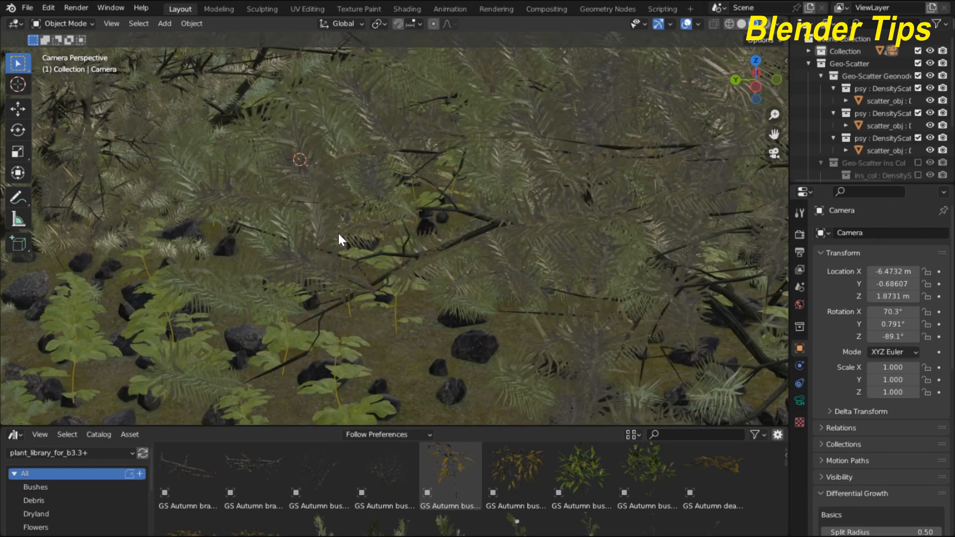
scroll(338, 239, down, 2)
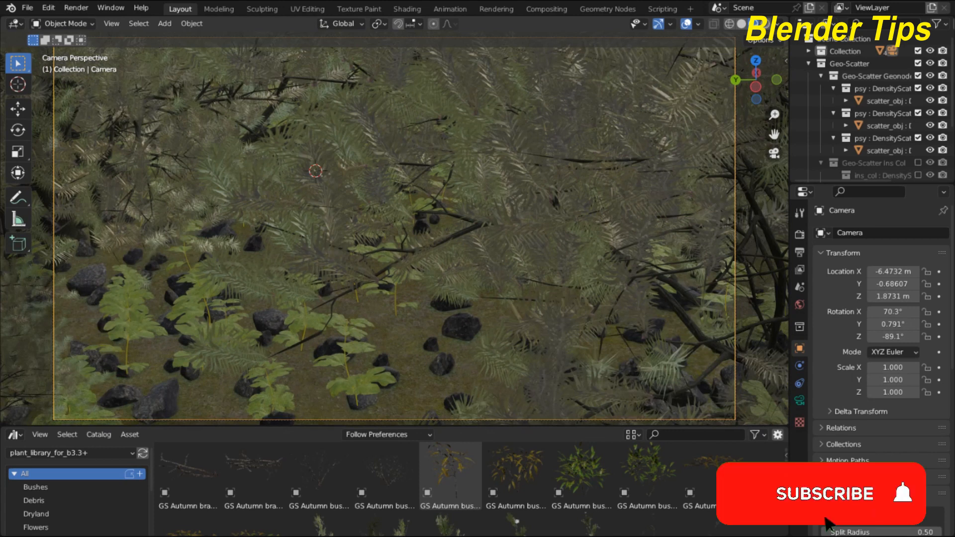
scroll(393, 234, down, 3)
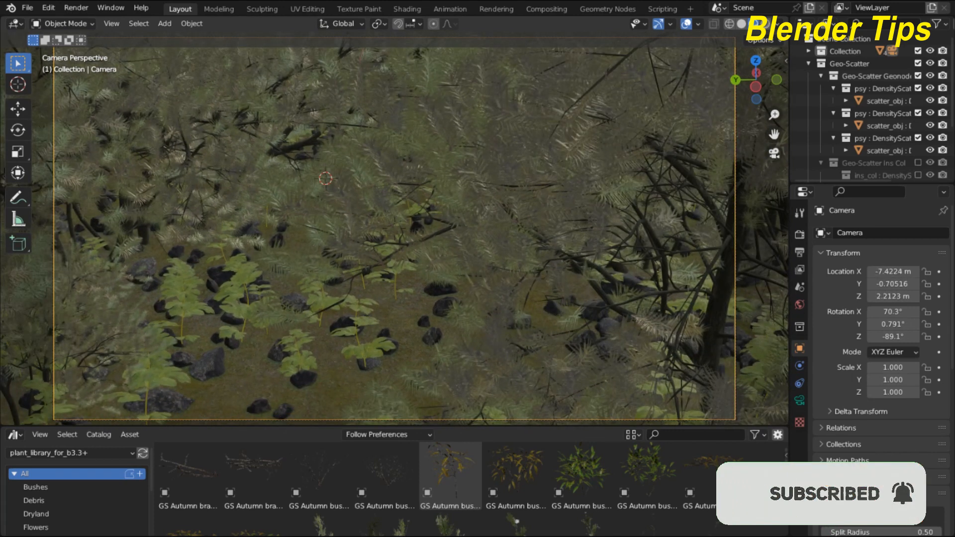
Step: Show the scene in rendered shading and add a Sun light, raised along Z to about 0.91 m
click(765, 23)
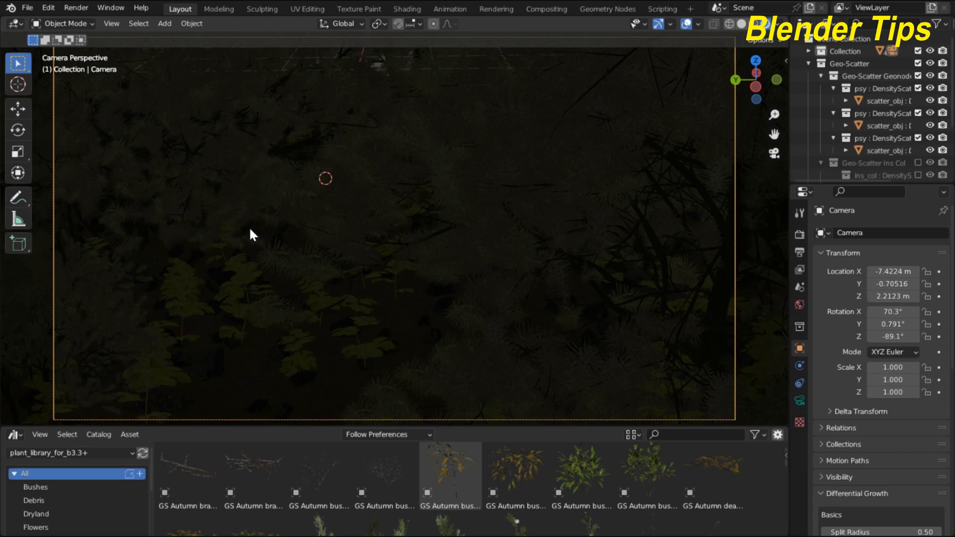
key(shift+a)
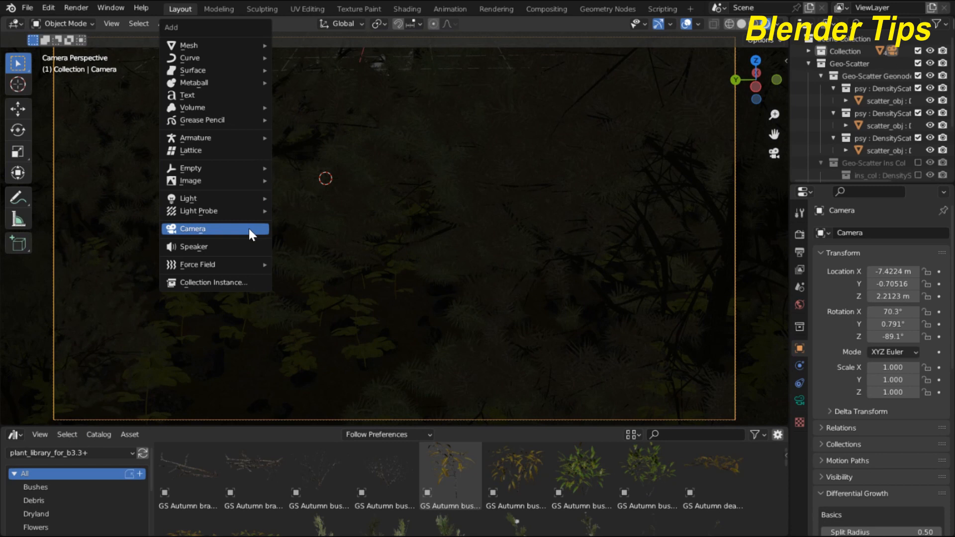
mouse_move(220, 207)
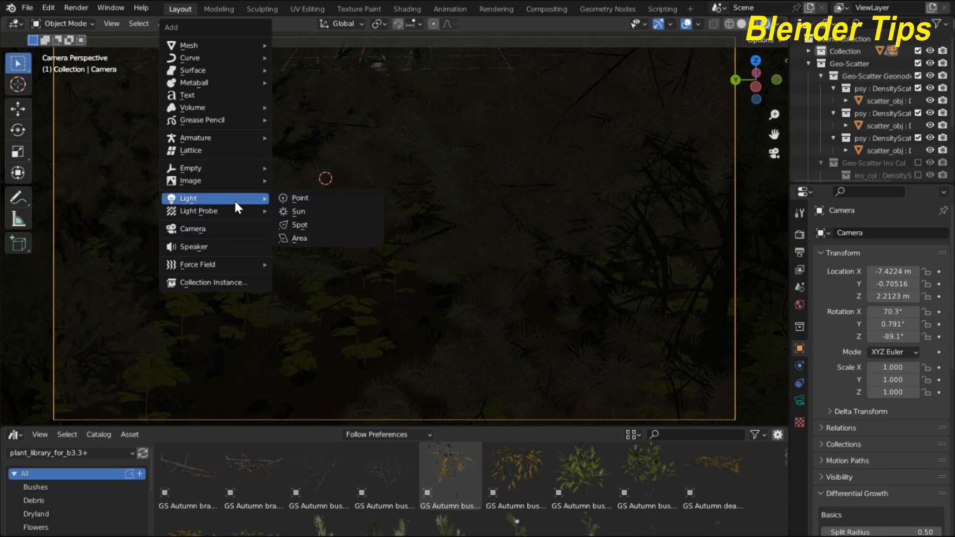
click(303, 212)
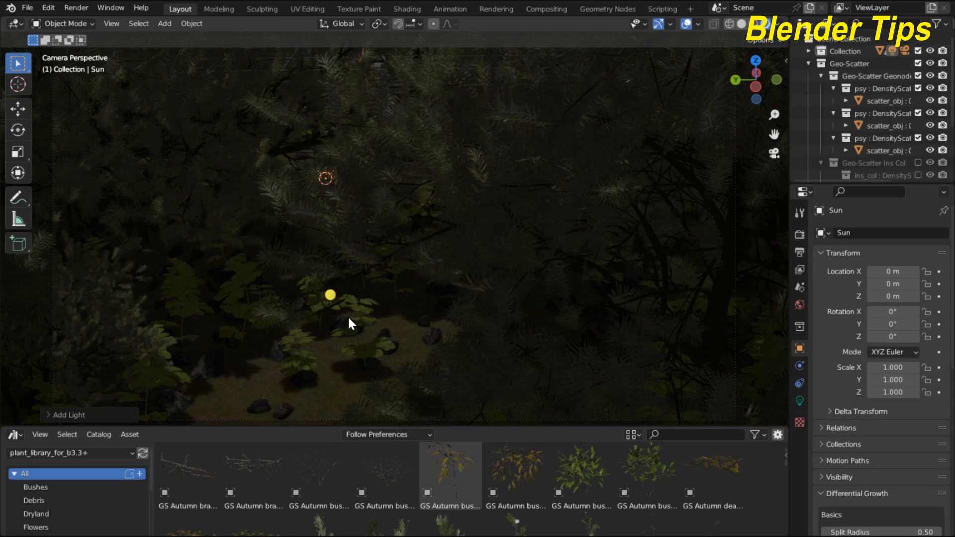
key(g)
key(z)
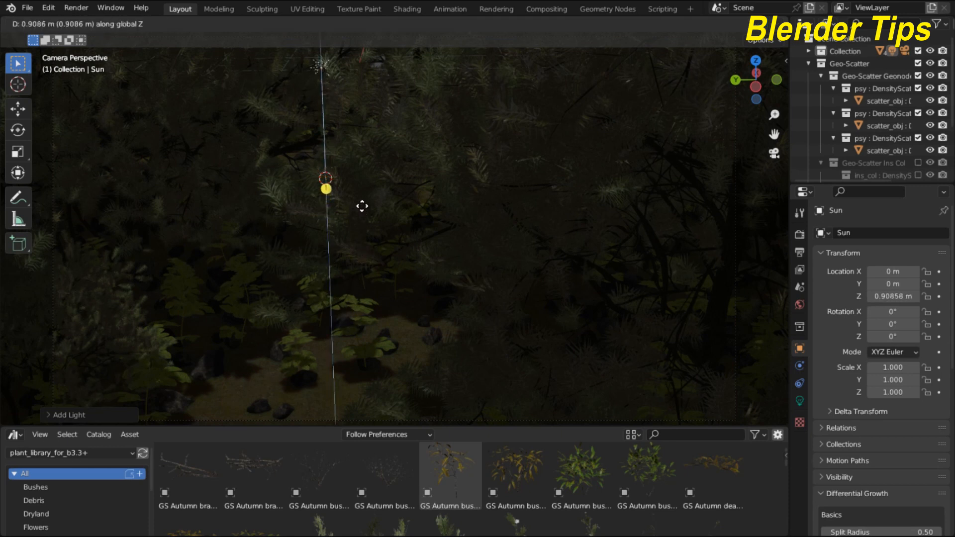
click(367, 213)
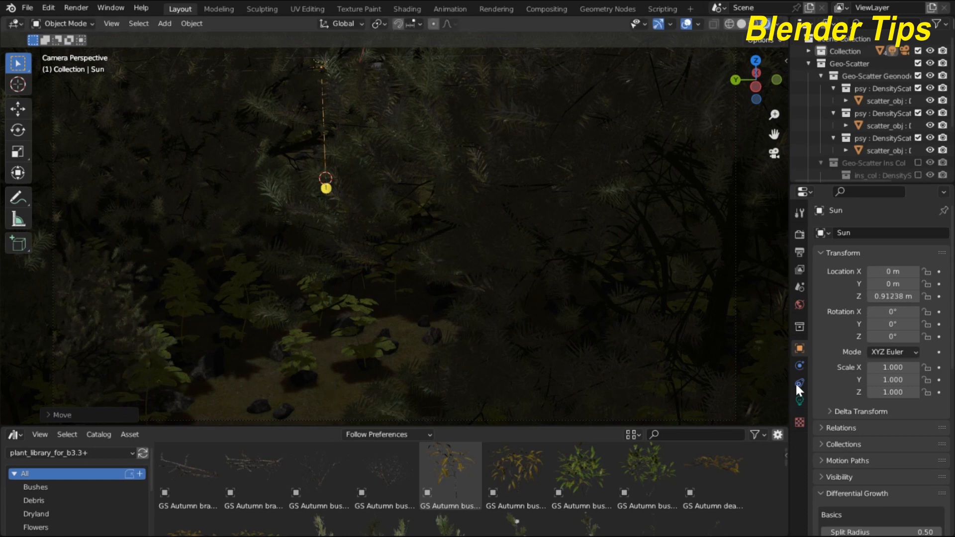
Step: Try a strength of 20 on the Sun light and settle on a strength of 5
click(799, 400)
click(887, 318)
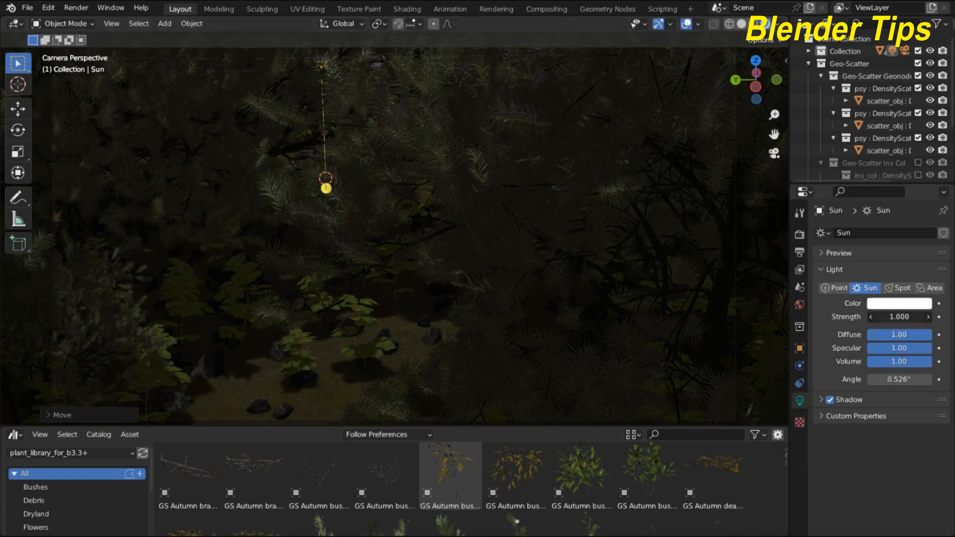
text(20)
key(Return)
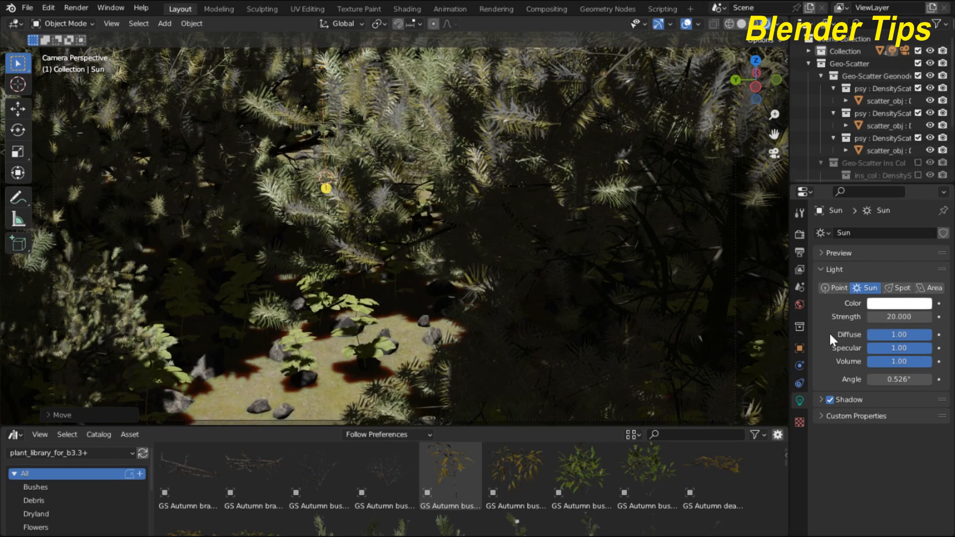
click(889, 318)
text(5)
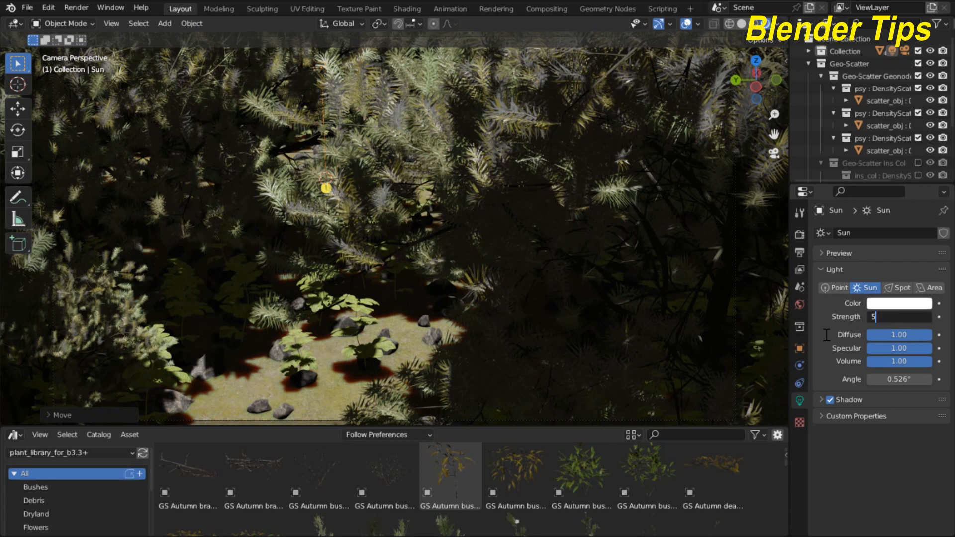
key(Return)
Step: Inspect the sunlit vegetation and its shadows through the camera and from free viewpoints around the clearing
key(KP_0)
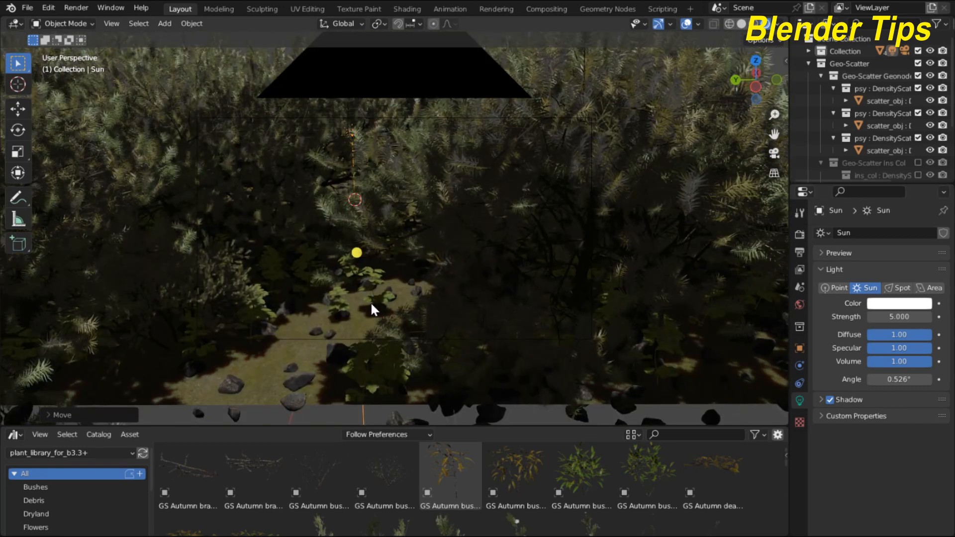
key(KP_0)
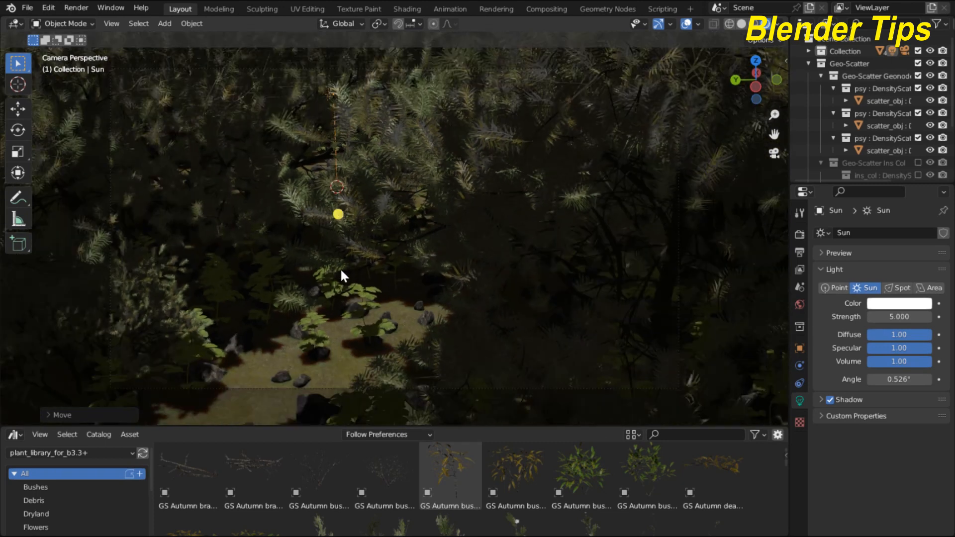
key(KP_0)
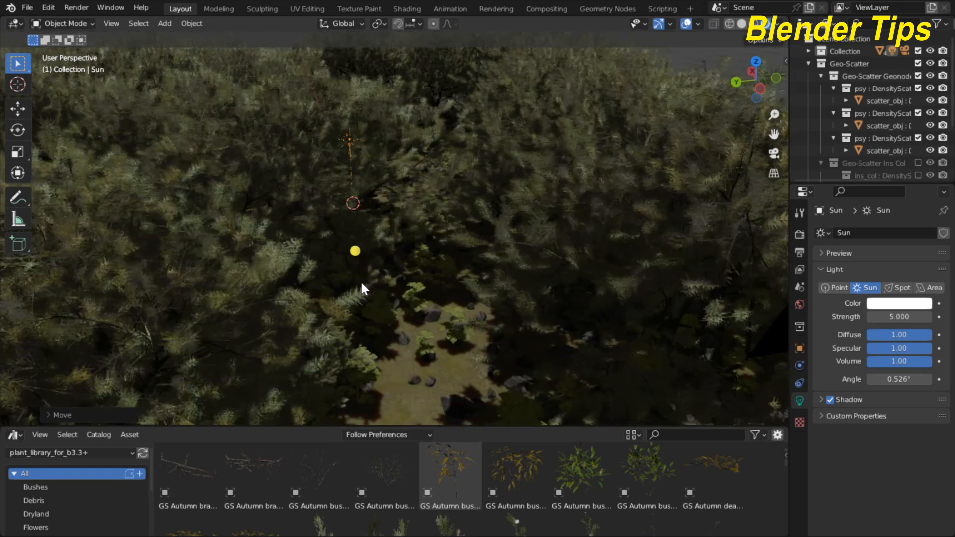
middle_drag(361, 283, 349, 275)
scroll(349, 275, up, 3)
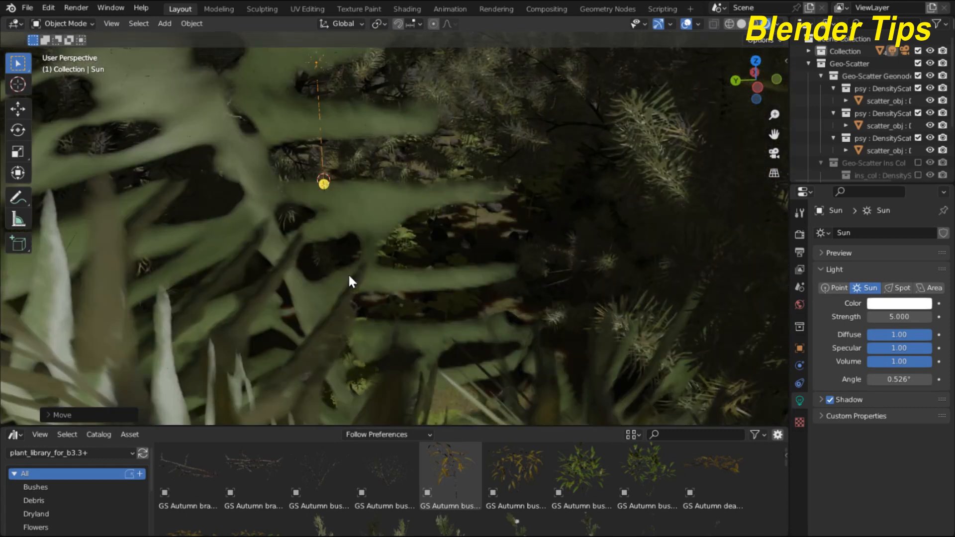
scroll(349, 274, down, 2)
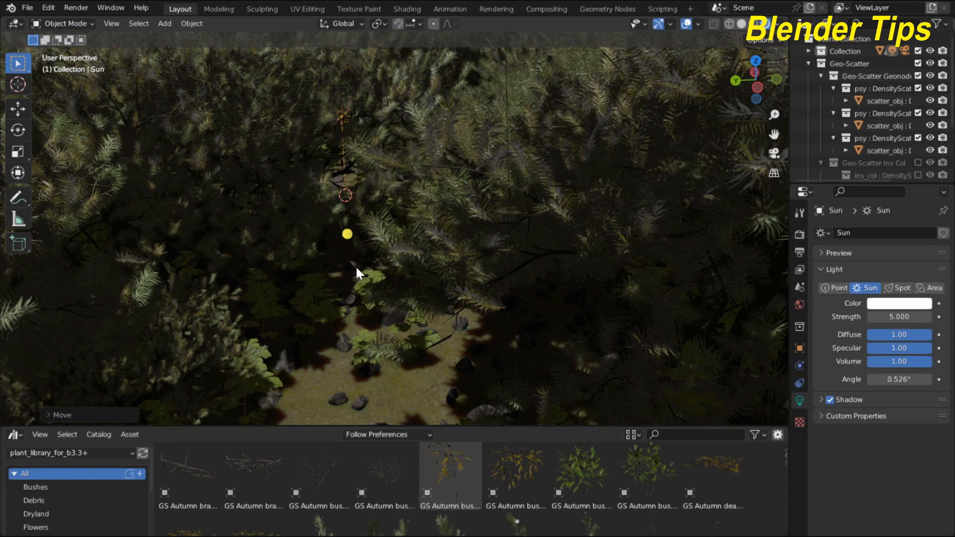
scroll(357, 266, down, 1)
middle_drag(357, 267, 359, 267)
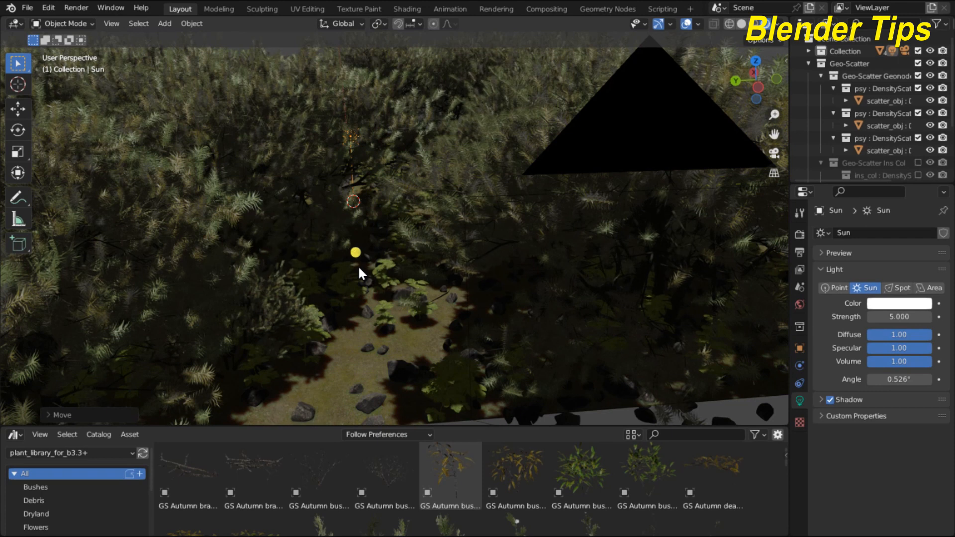
scroll(358, 268, up, 1)
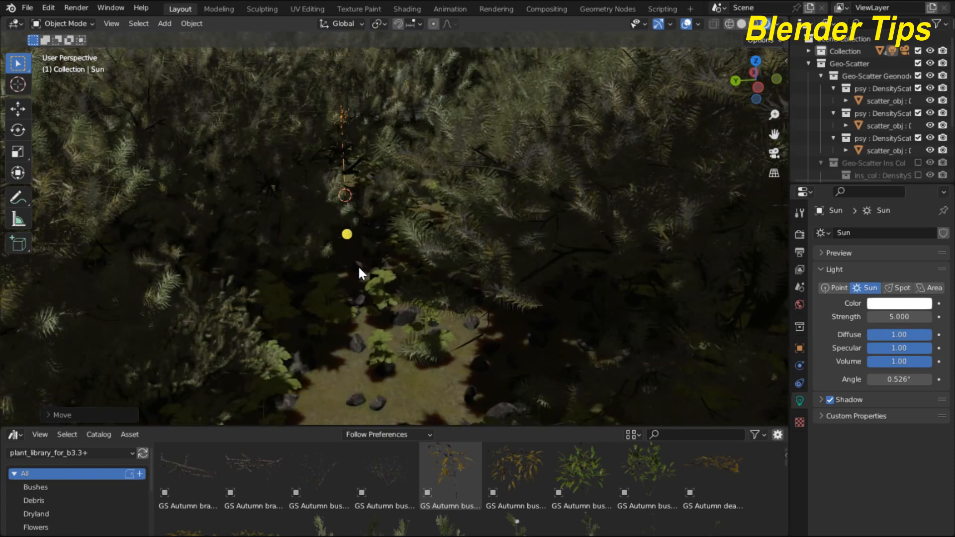